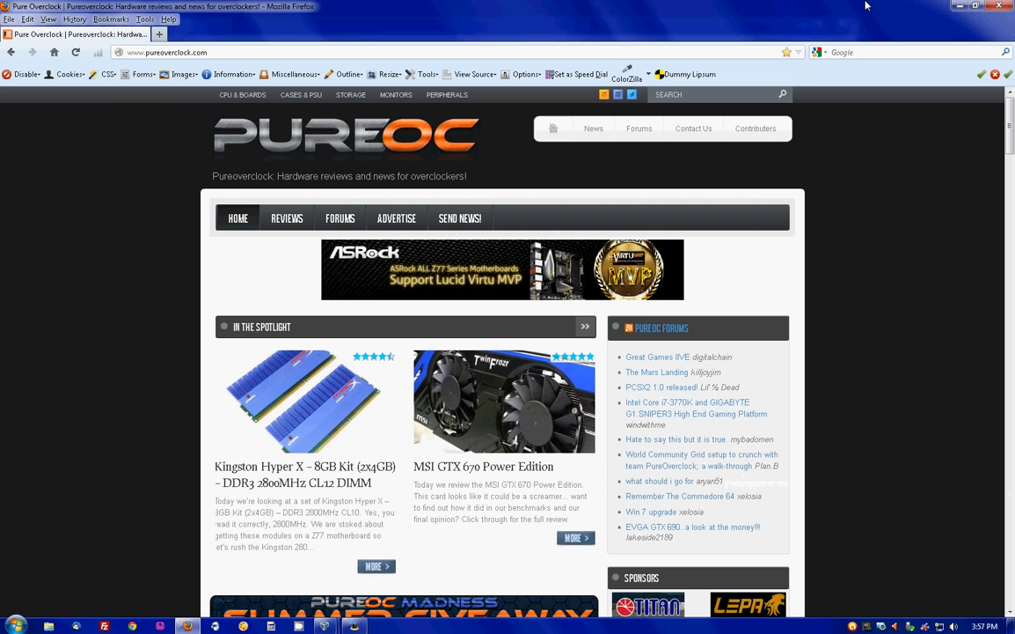
Minimize the PureOC browser window and look over the Folding@home passkey form's web address, donor name and email fields
left_click(960, 7)
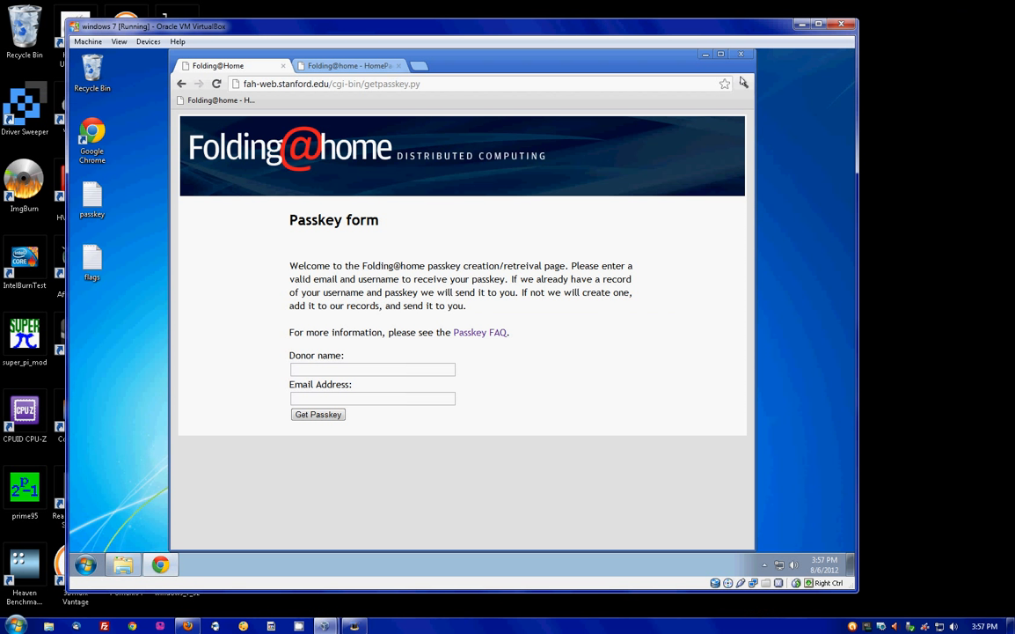
left_click(453, 84)
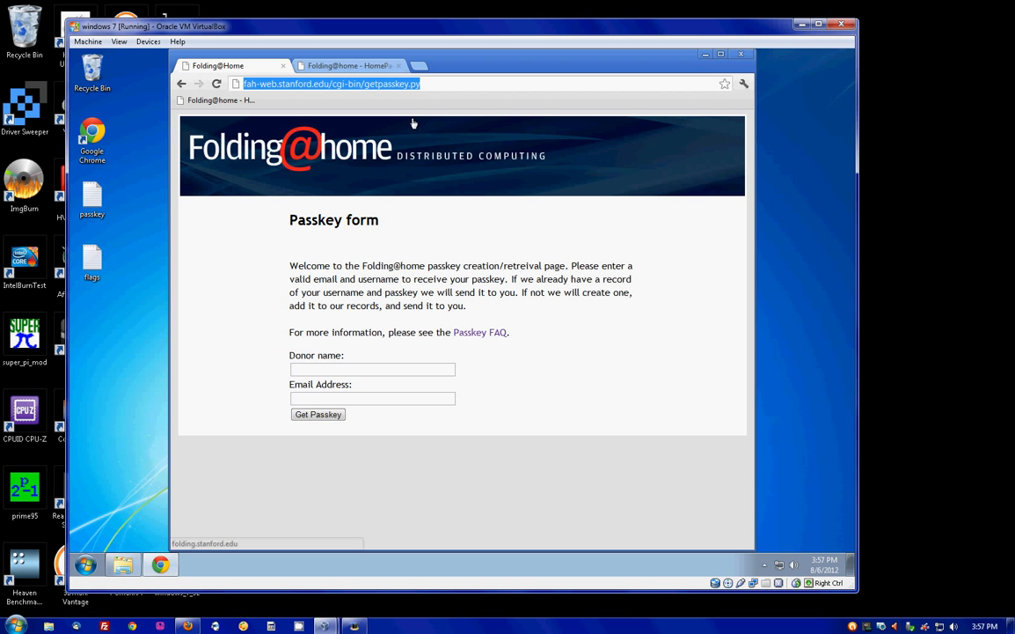
left_click(352, 368)
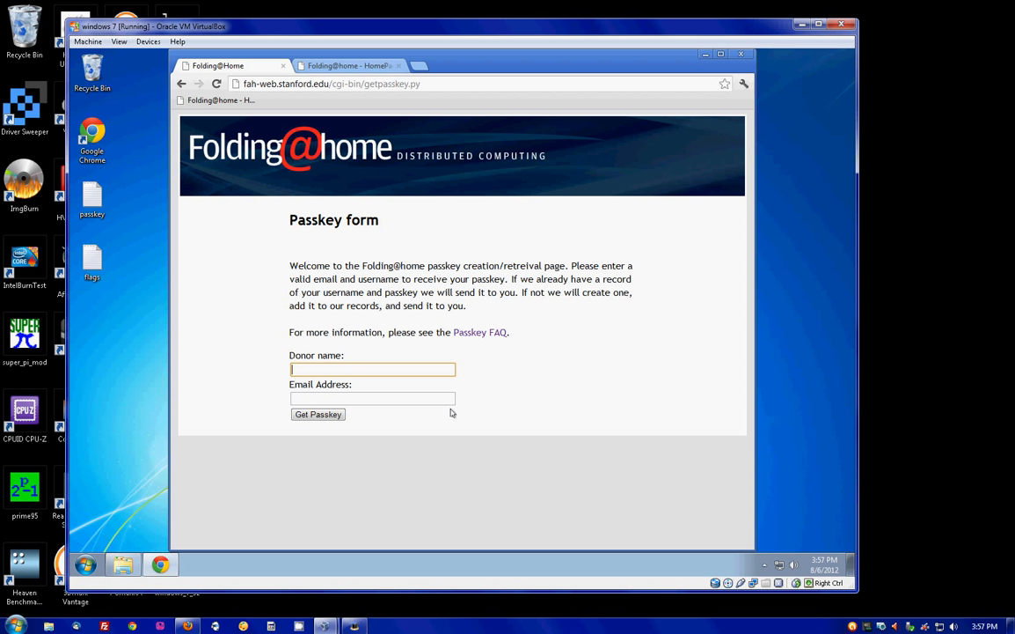
left_click(364, 399)
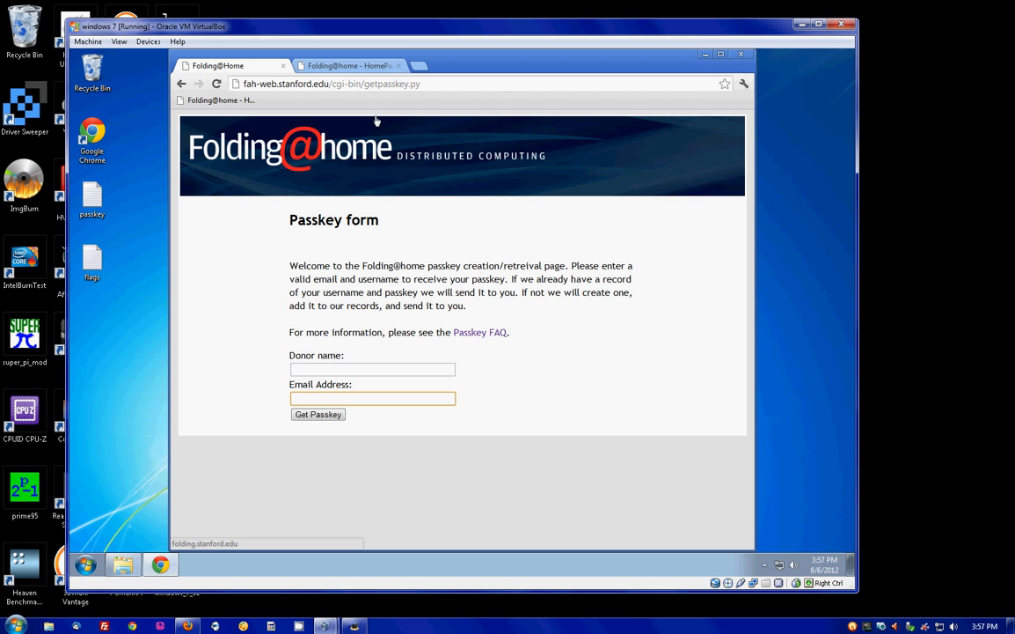
View the Folding@home home page, its web address and the Windows download for all versions
left_click(346, 67)
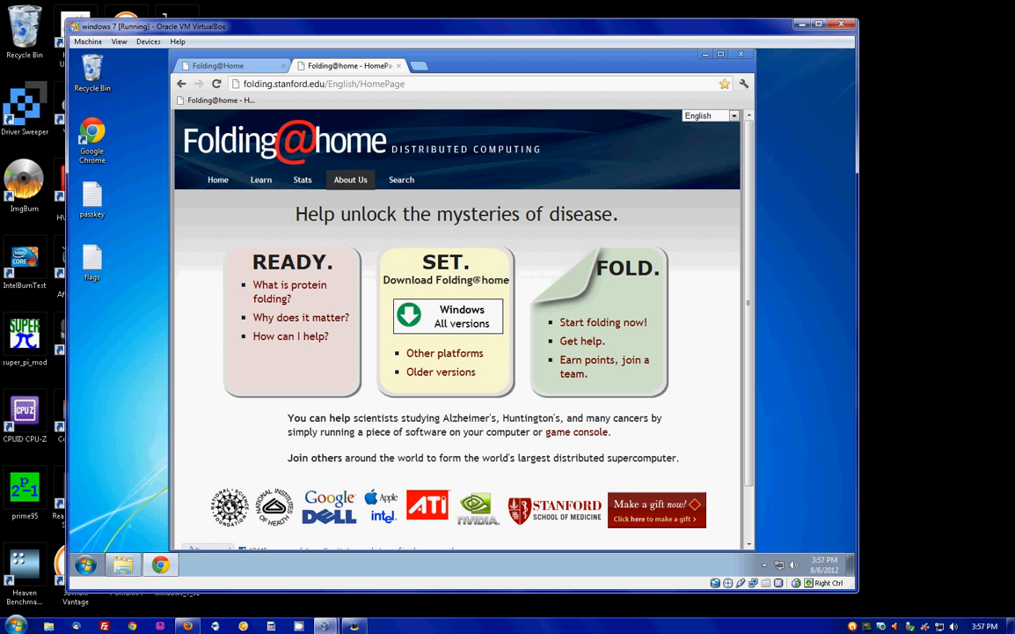
left_click(423, 81)
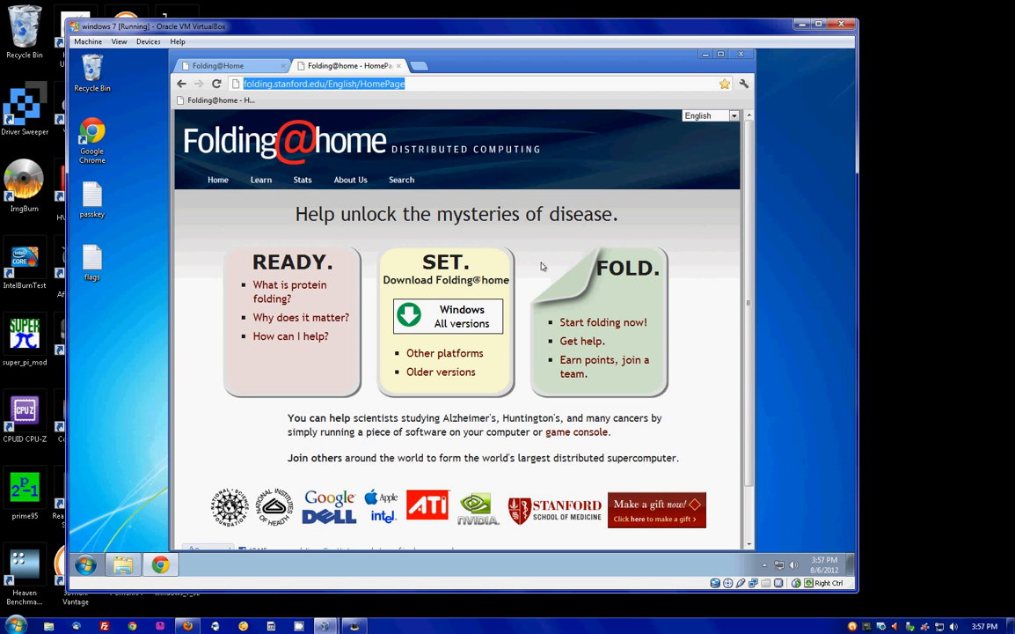
left_click(461, 315)
Run fah-installer_7.1.52_x86 from the Downloads folder and accept its license agreement, clearing the folder and browser windows away
left_click(123, 564)
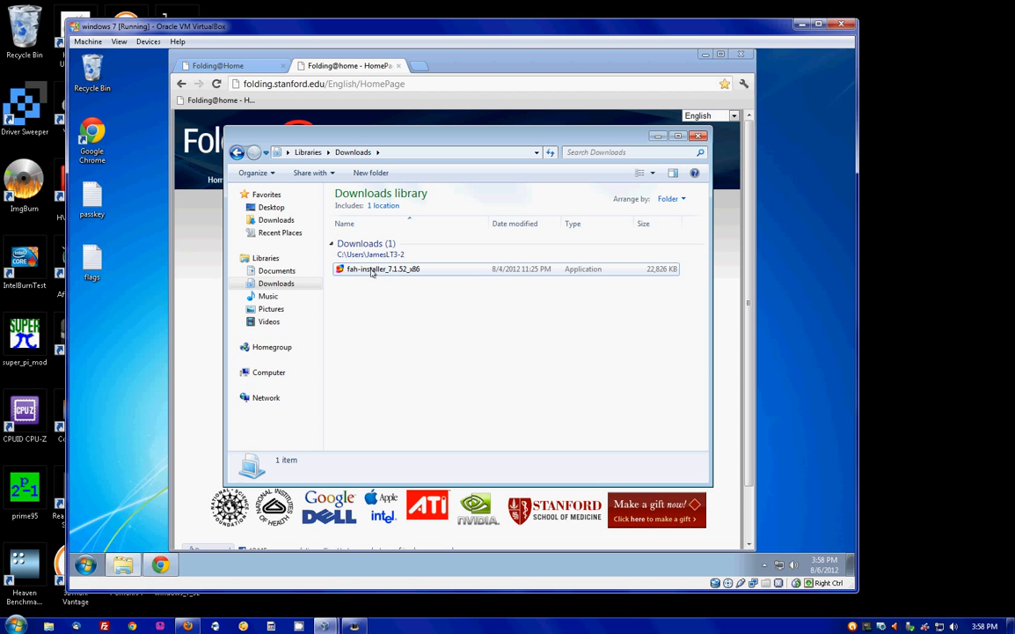
double_click(387, 271)
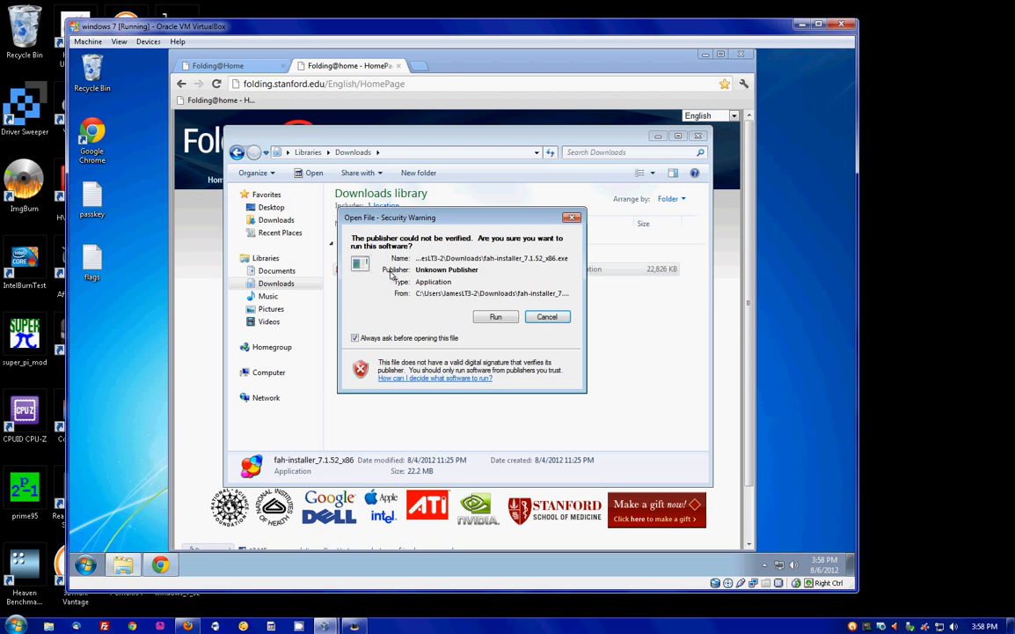
left_click(496, 316)
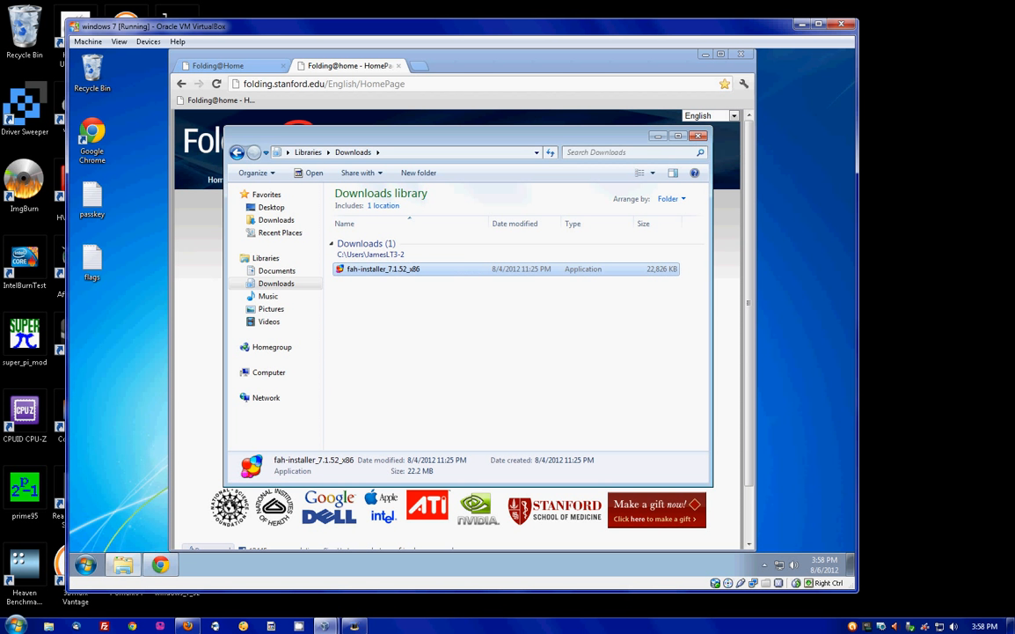
left_click(697, 136)
left_click(534, 405)
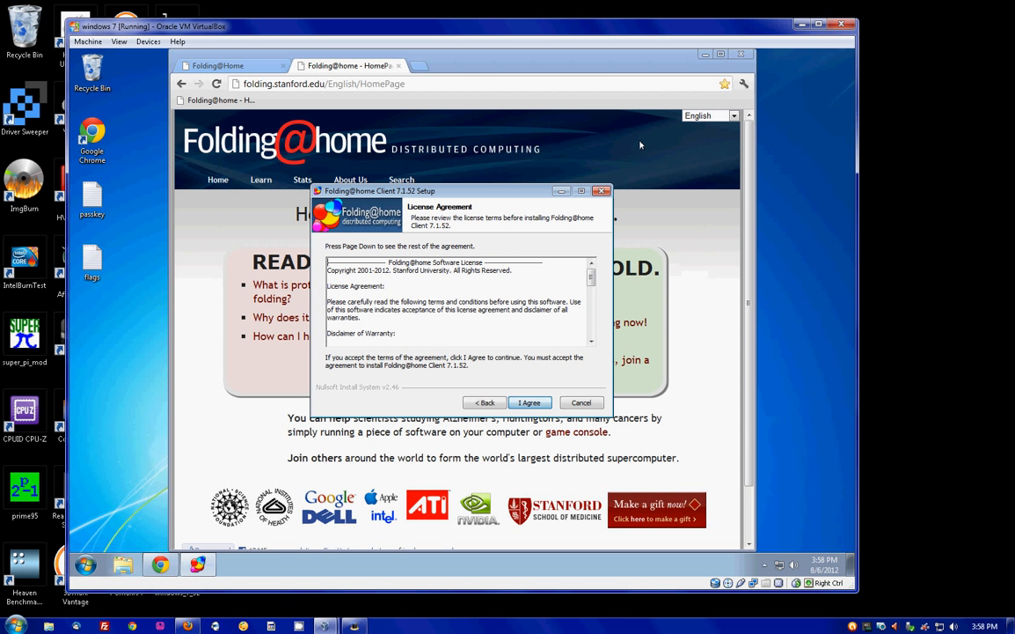
left_click(704, 54)
left_click(532, 404)
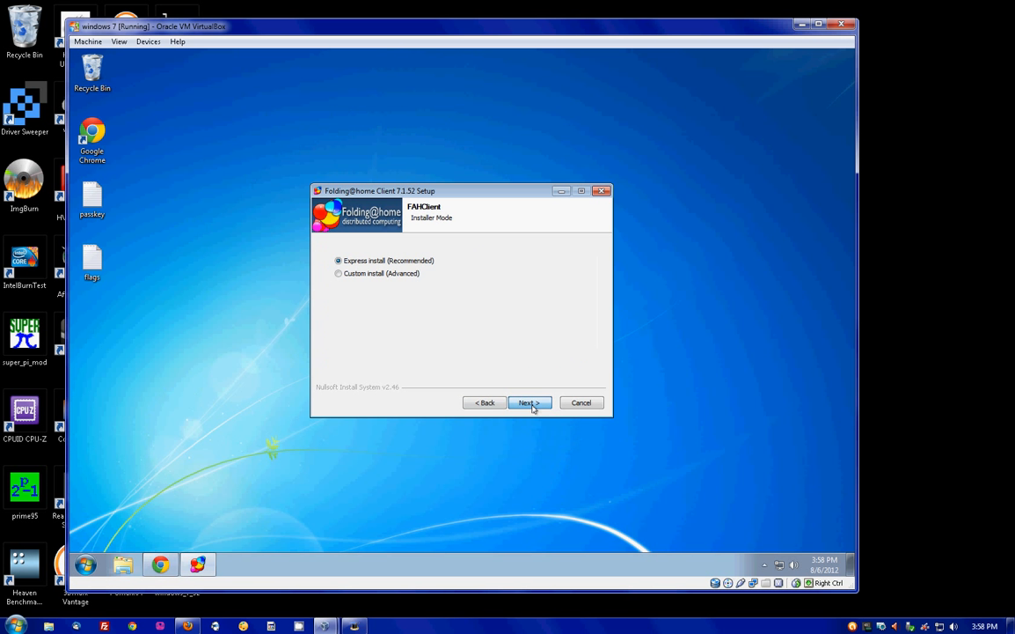
Choose the custom (advanced) install and install the client just for the current user
left_click(358, 276)
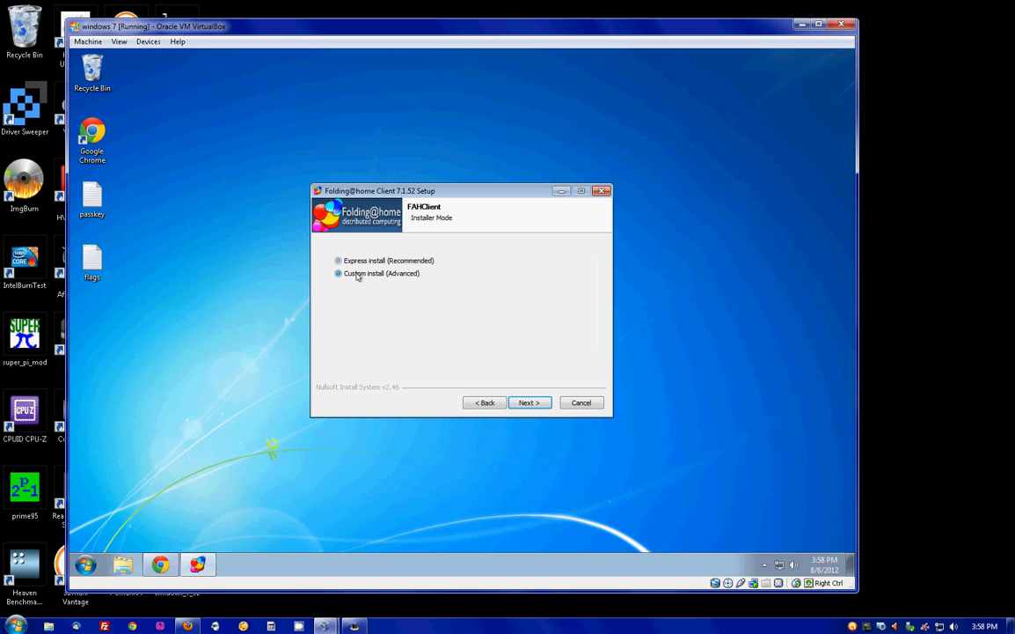
left_click(527, 404)
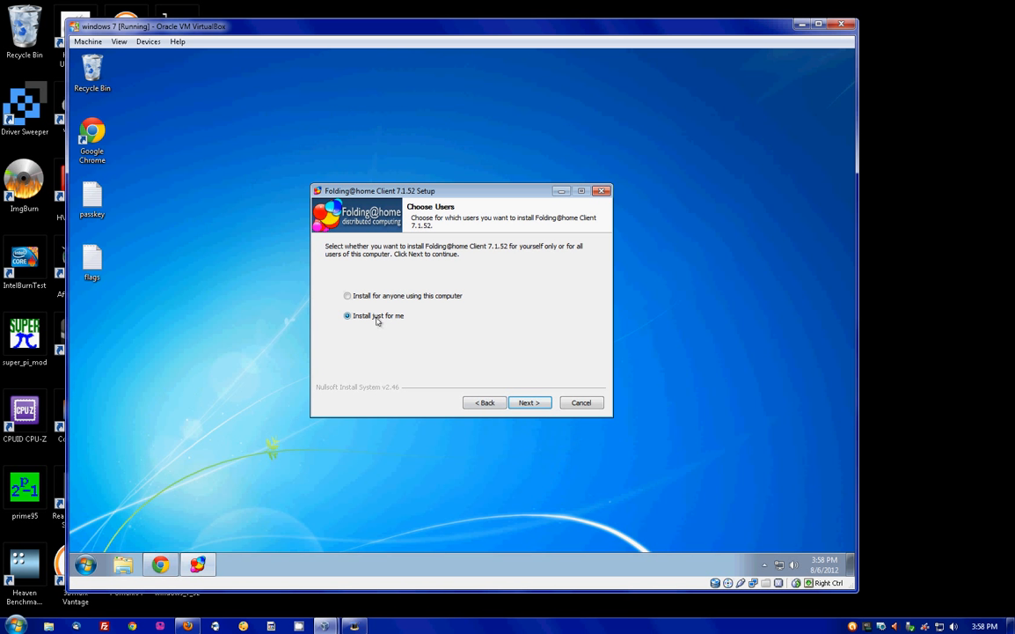
left_click(530, 404)
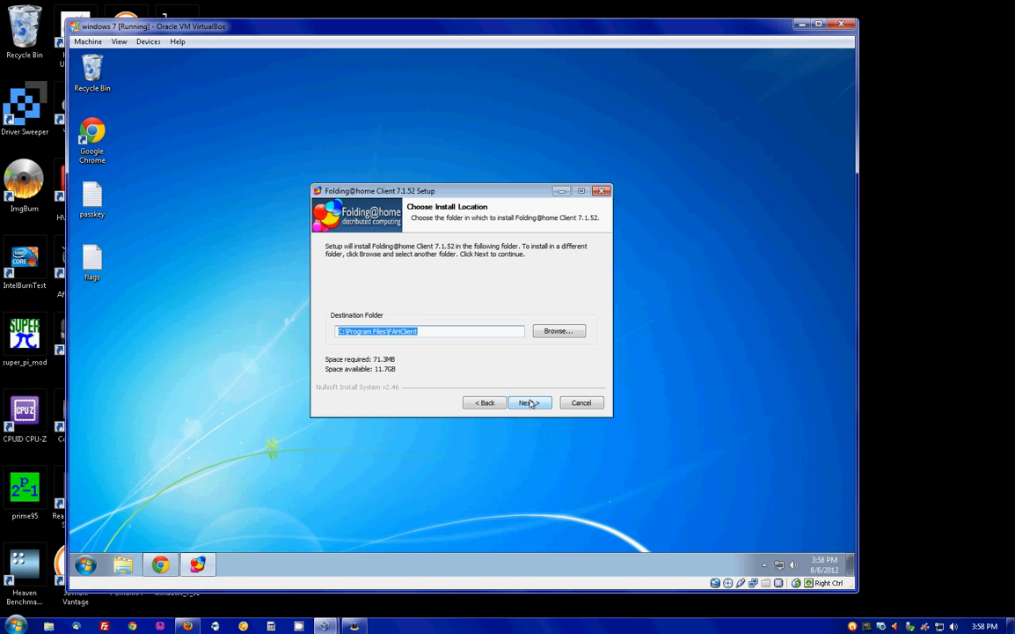
Accept the default program and data folders and set the client to start automatically with FAHControl
left_click(526, 404)
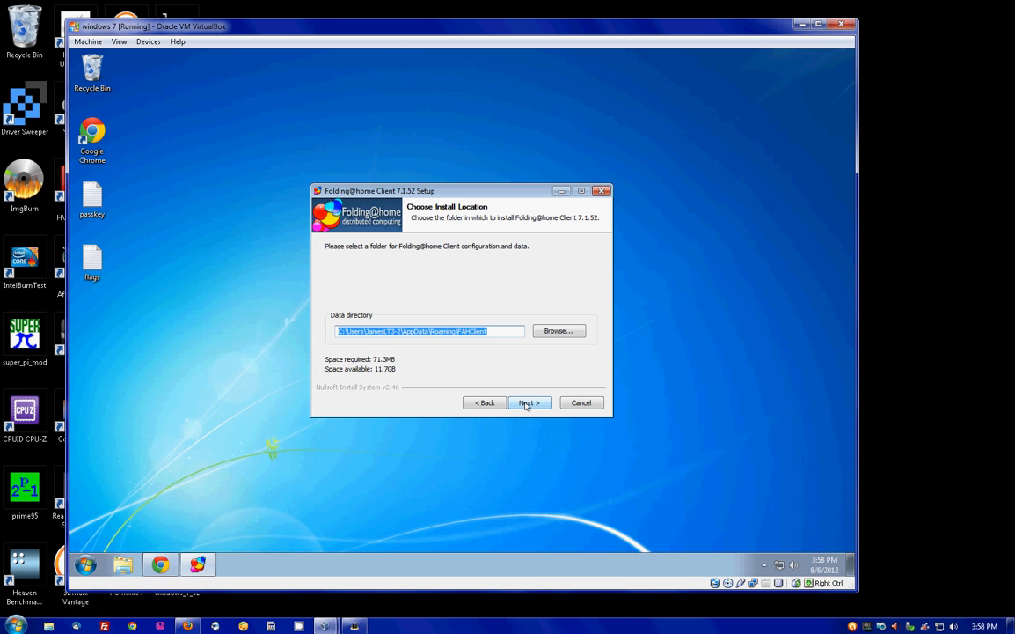
left_click(527, 404)
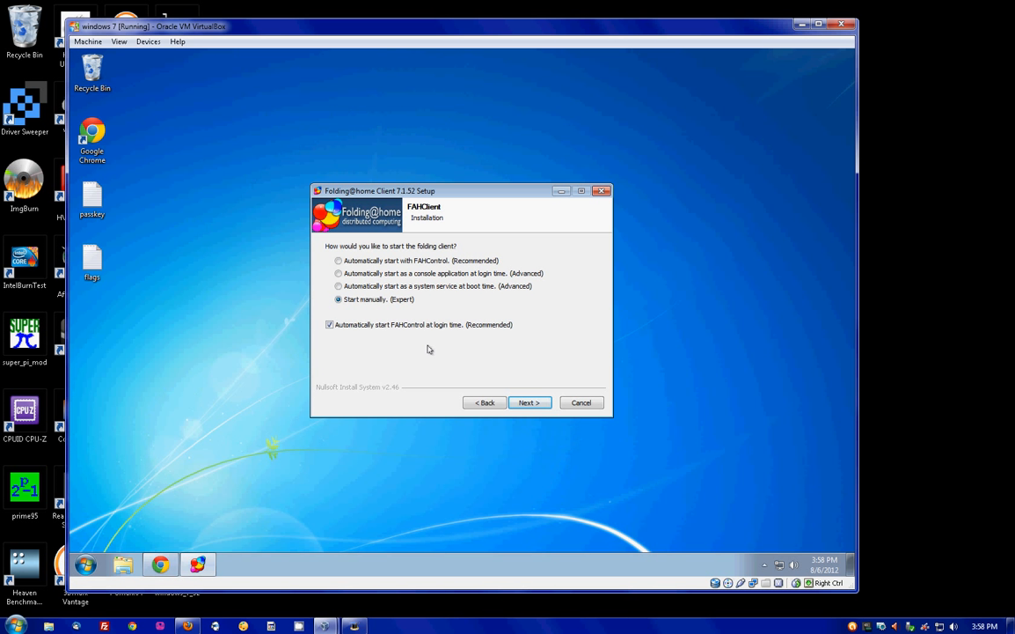
left_click(337, 260)
left_click(530, 402)
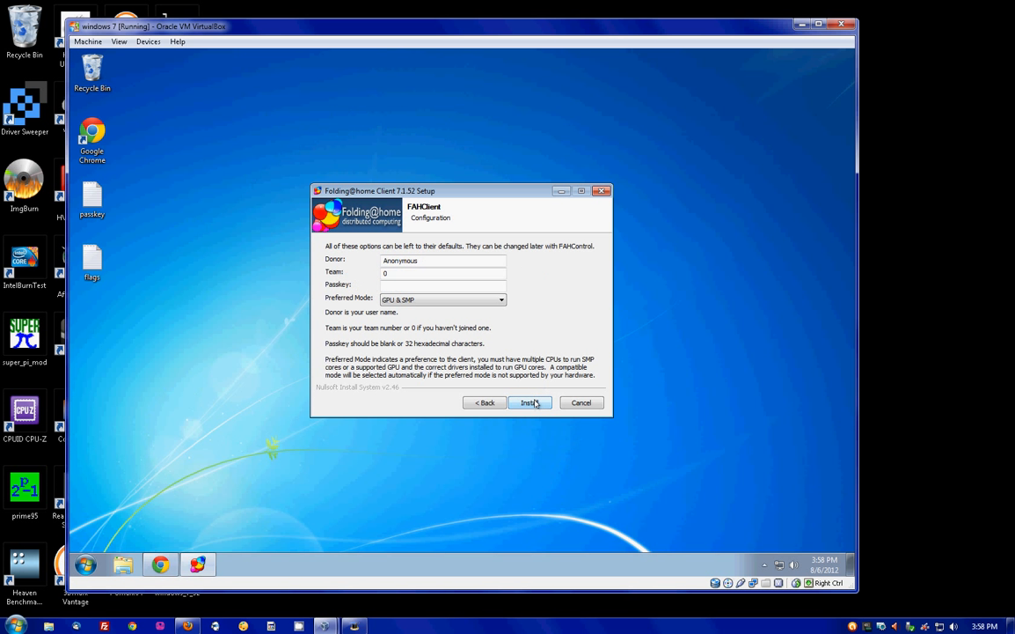
Enter the donor's user name and set the team number to 52950 in the installer configuration
double_click(430, 261)
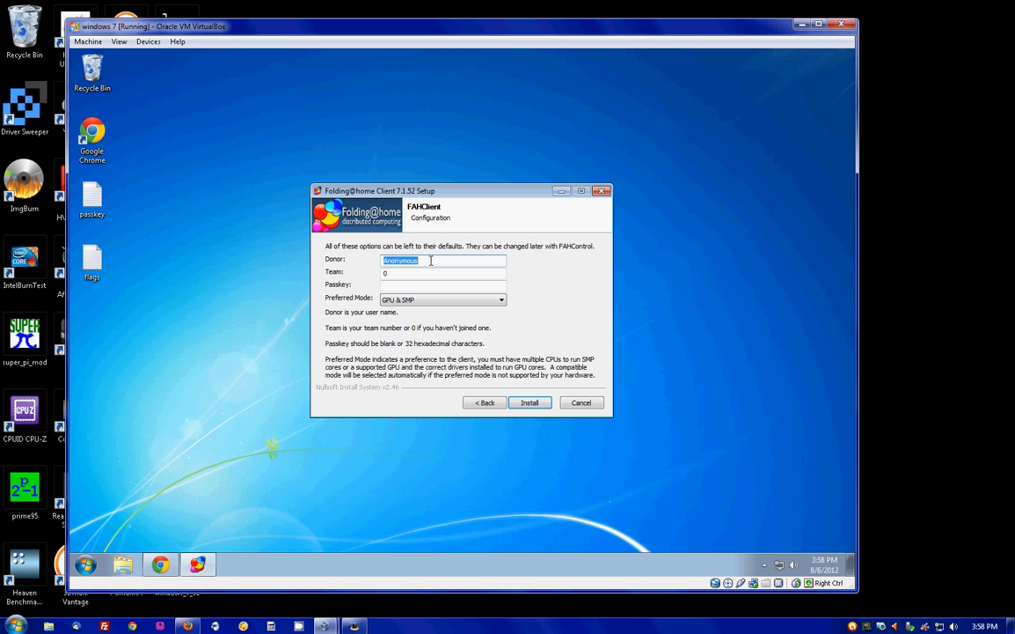
type("JamesLT3")
key("Tab")
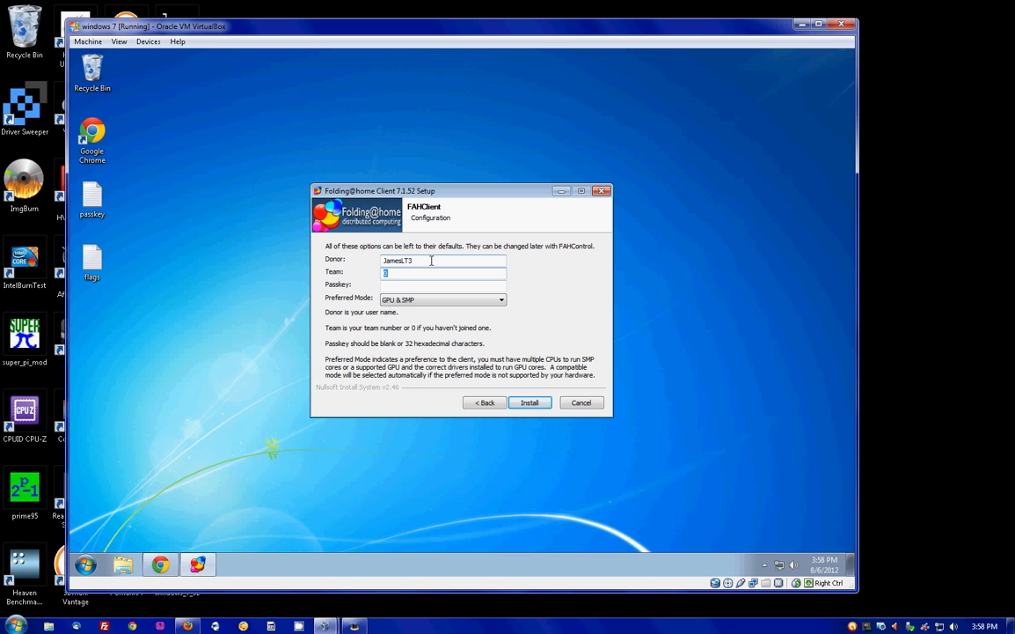
type("52950")
key("Tab")
Set the client's preferred mode to SMP
left_click(433, 304)
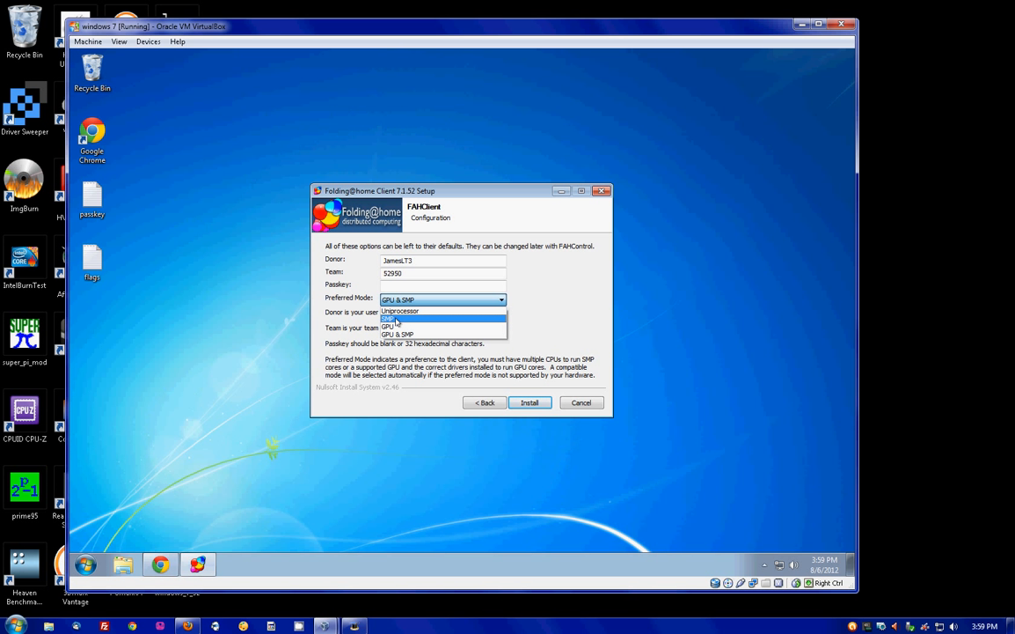
left_click(396, 320)
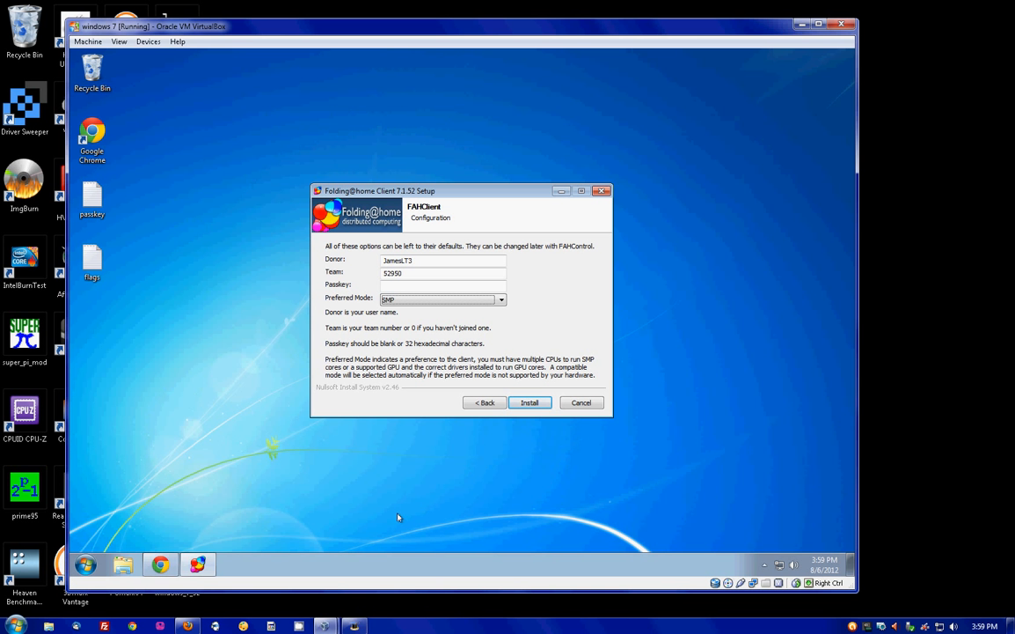
left_click(354, 626)
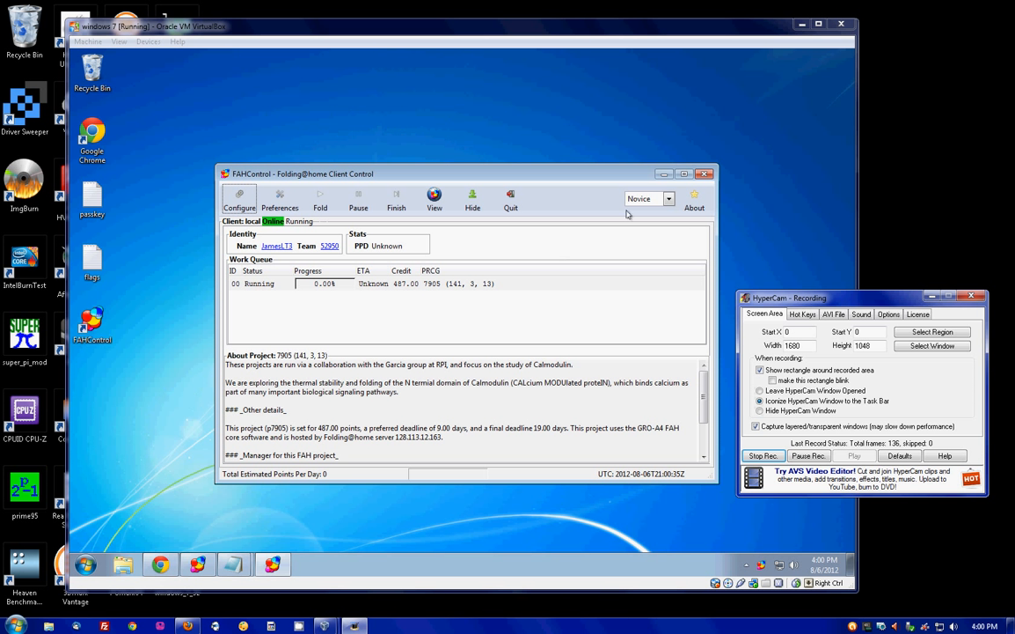
Switch FAHControl to Advanced mode and view the configuration sections it offers
left_click(656, 199)
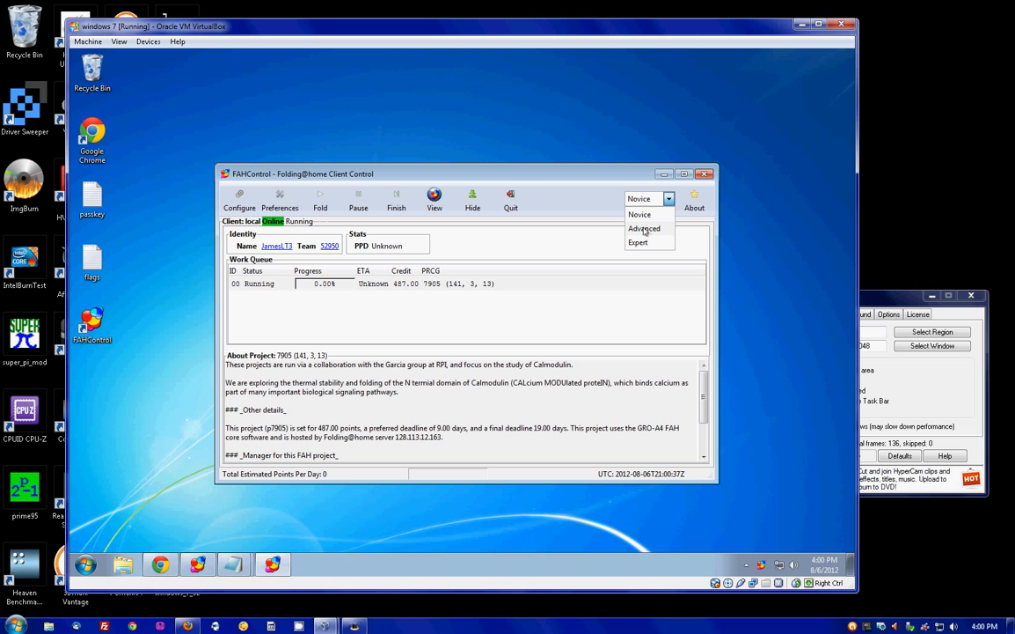
left_click(643, 228)
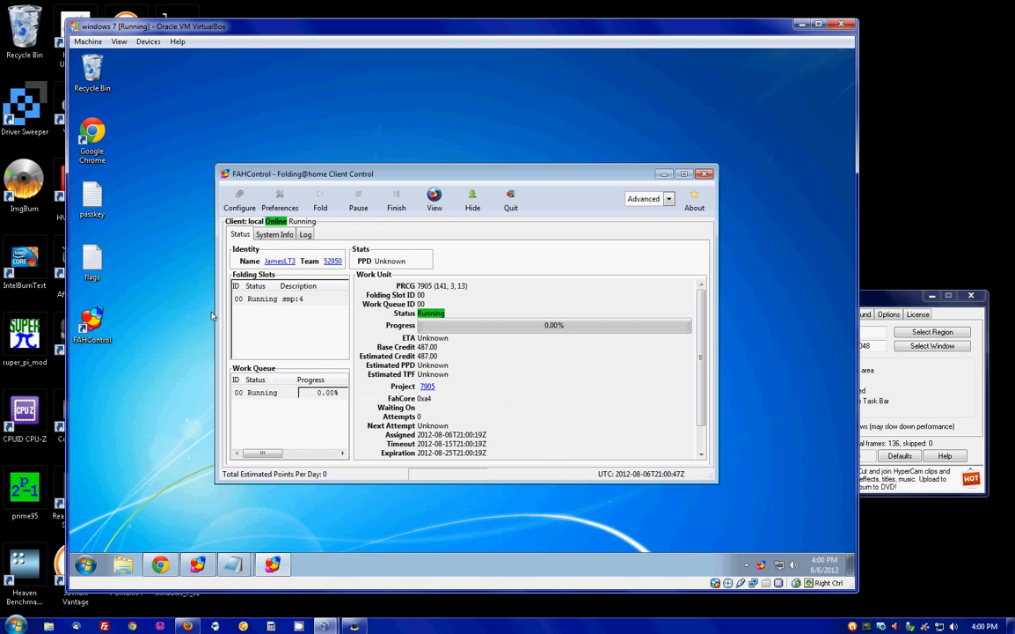
left_click(237, 200)
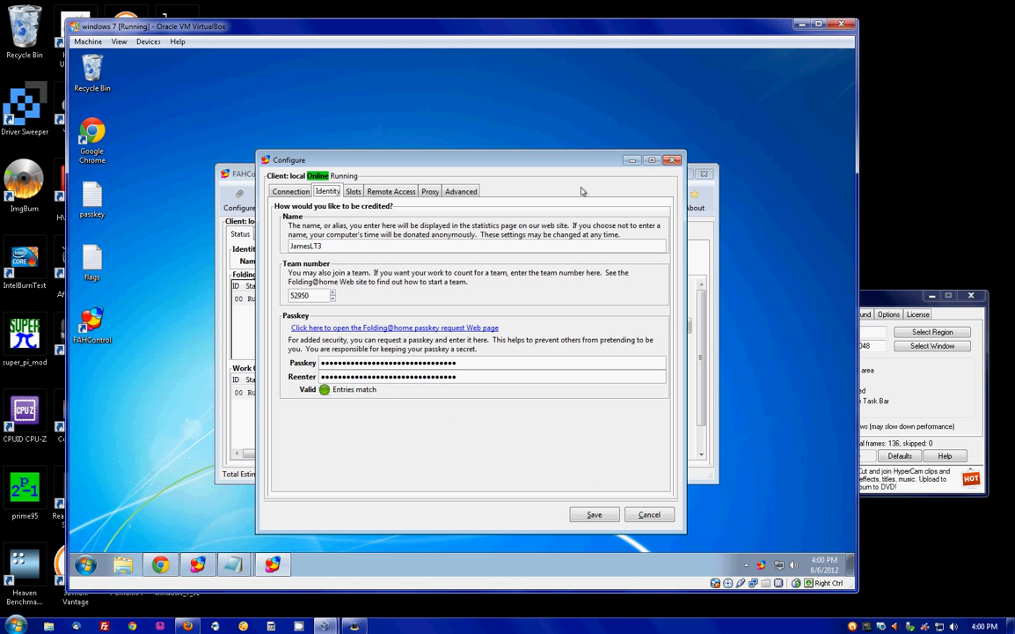
left_click(667, 162)
Switch to Novice mode to compare its configuration sections, and return FAHControl to Advanced mode
left_click(669, 199)
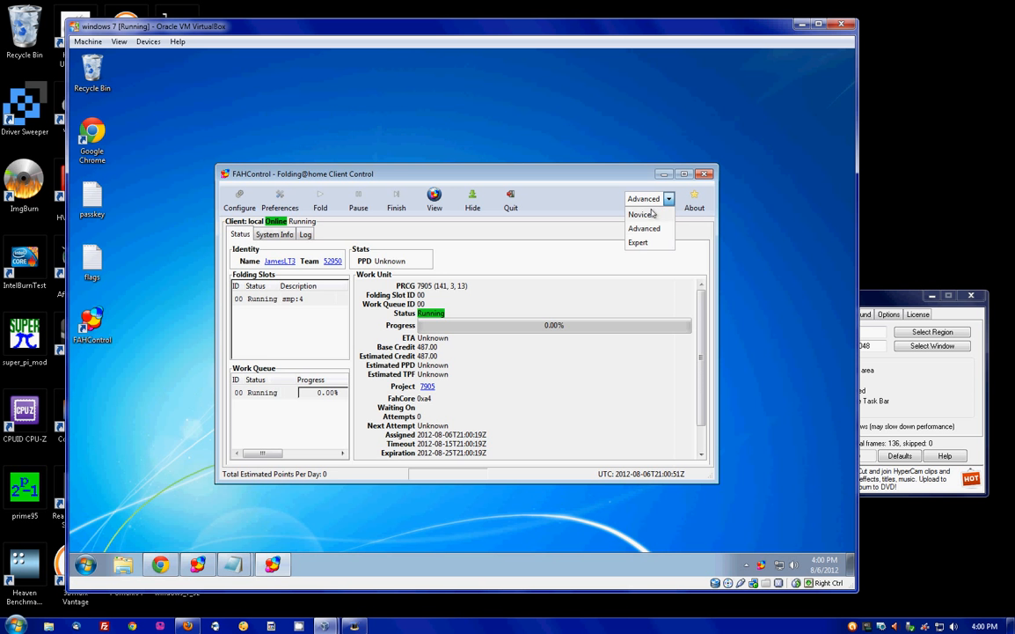
left_click(653, 212)
left_click(249, 207)
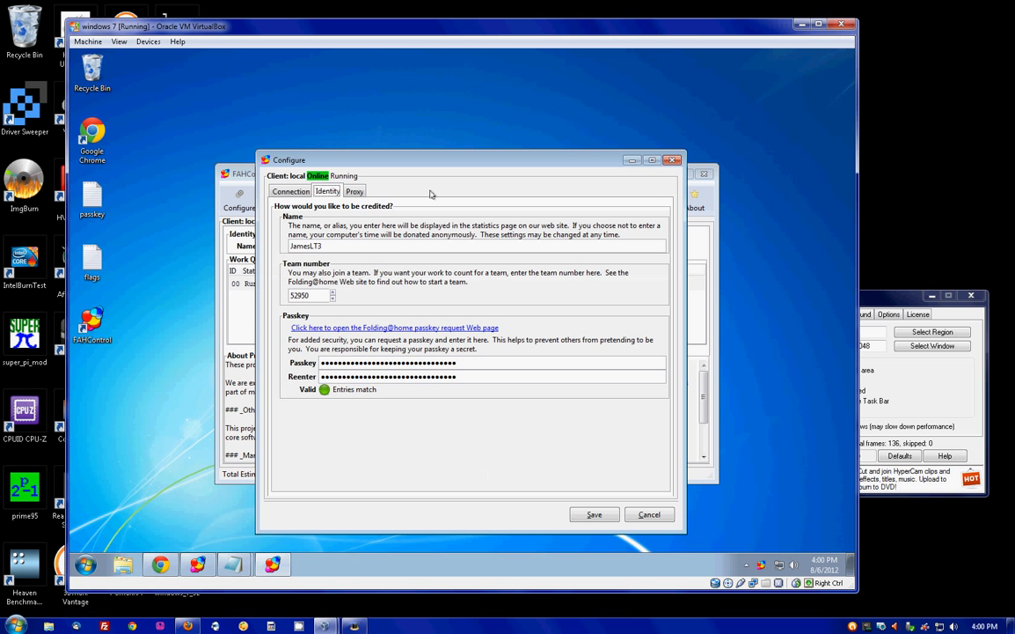
left_click(599, 514)
left_click(669, 199)
left_click(652, 228)
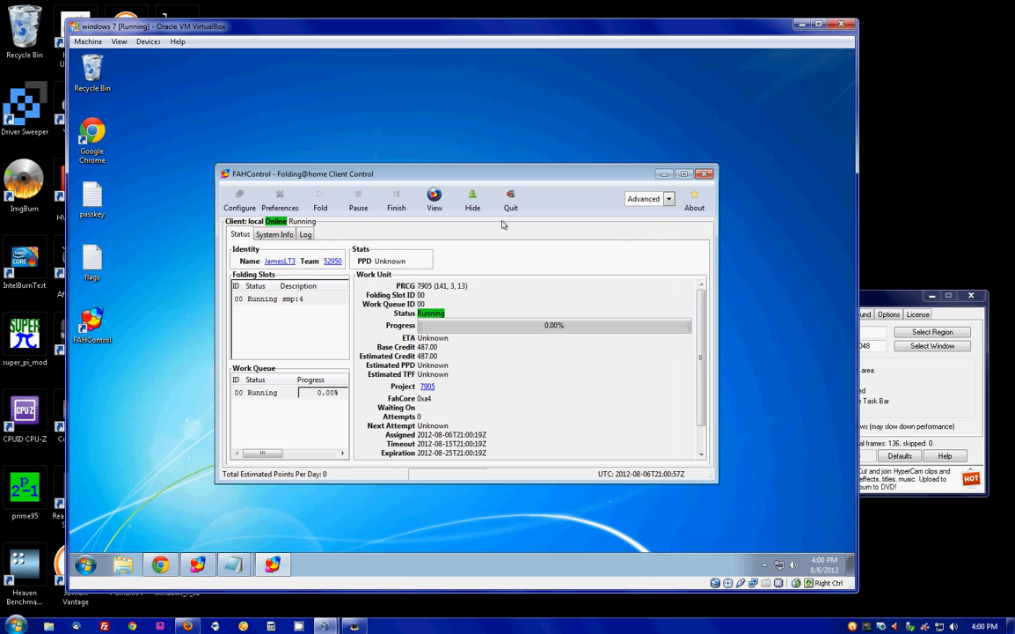
Open the smp folding slot for editing in the client configuration
left_click(239, 199)
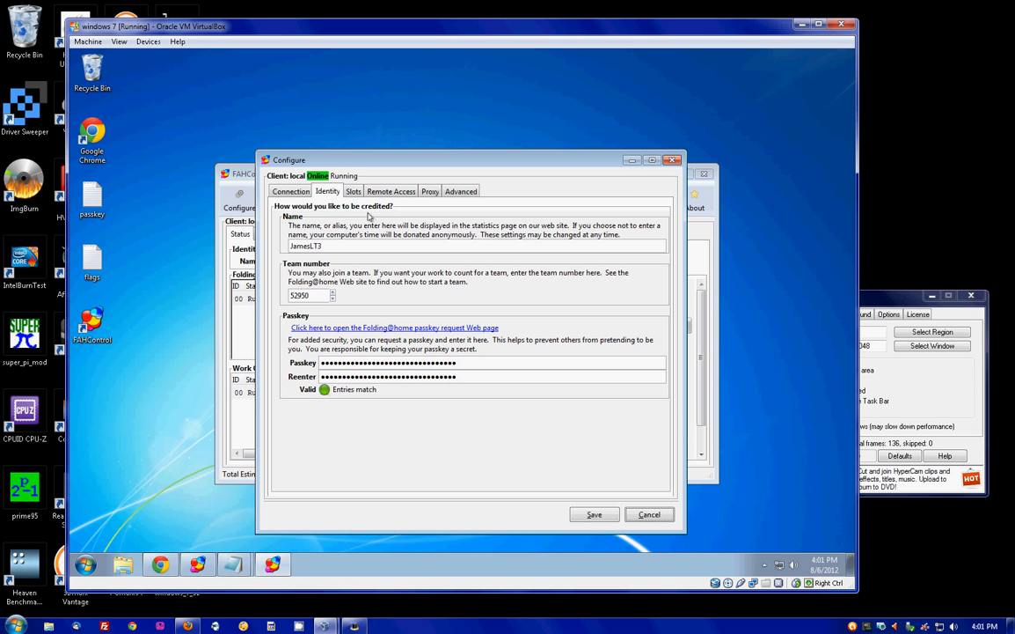
left_click(353, 192)
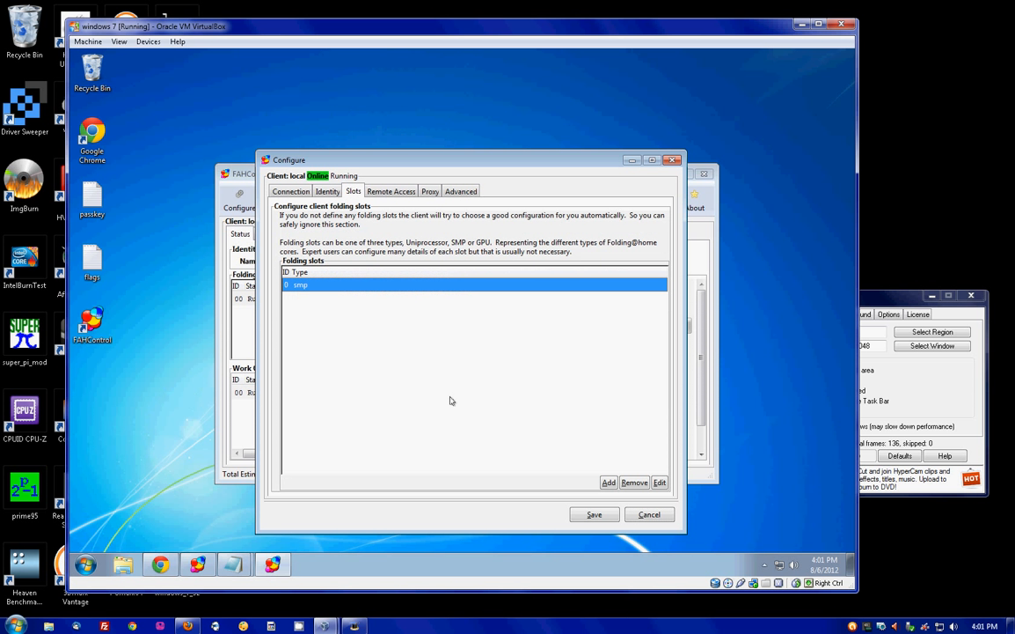
double_click(375, 285)
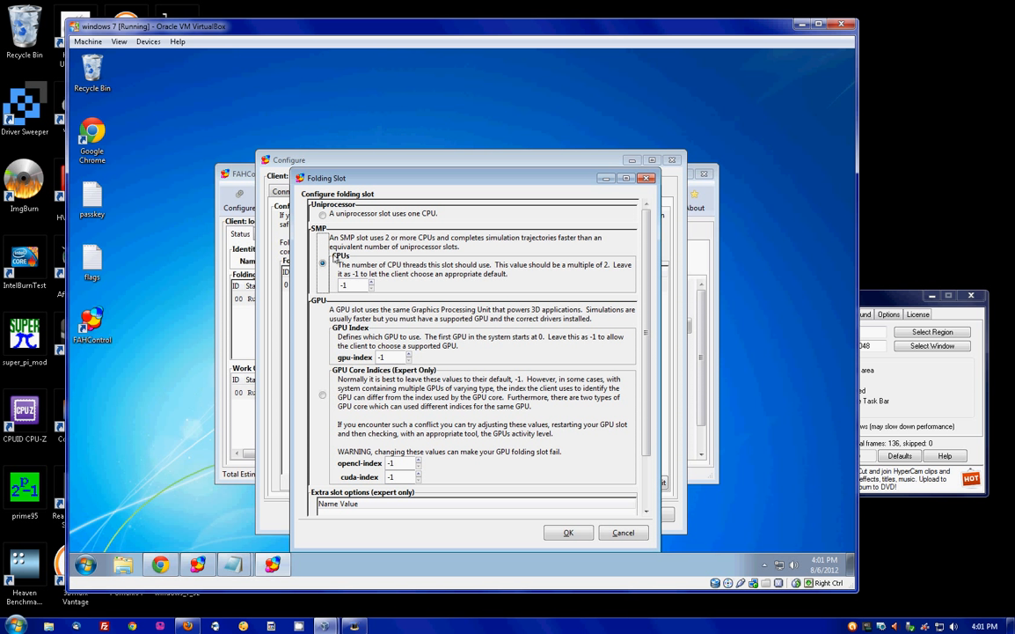
Try a CPU thread count of 2 for the SMP slot and restore it to -1
double_click(360, 285)
type("2")
left_click(372, 282)
left_click(372, 289)
scroll(413, 399, "down", 2)
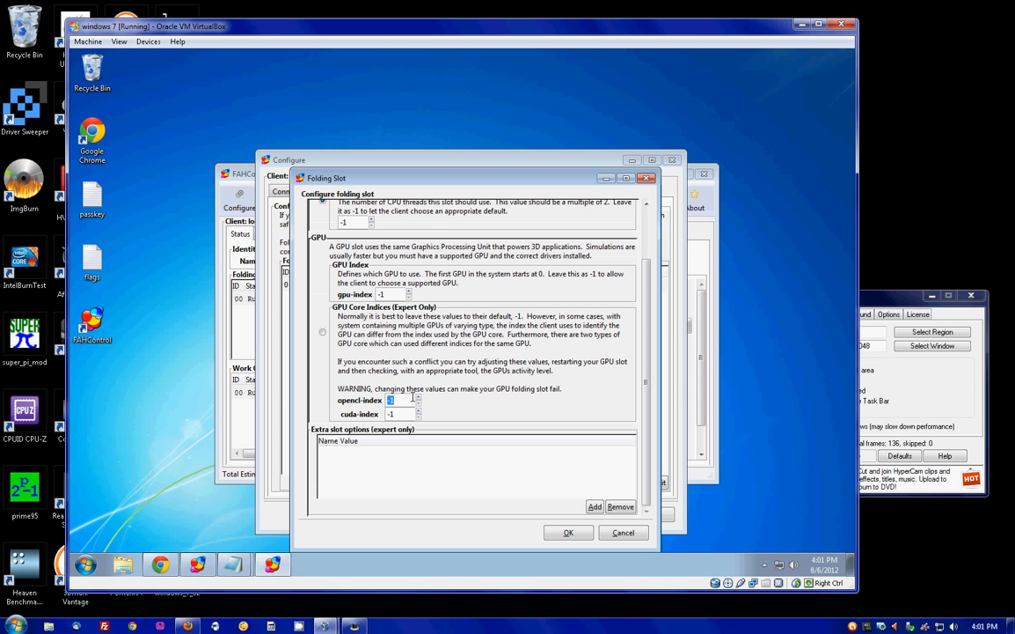
left_click(368, 222)
Add the extra slot option next-unit-percentage with value 90, copying its name from the flags text file
left_click(356, 456)
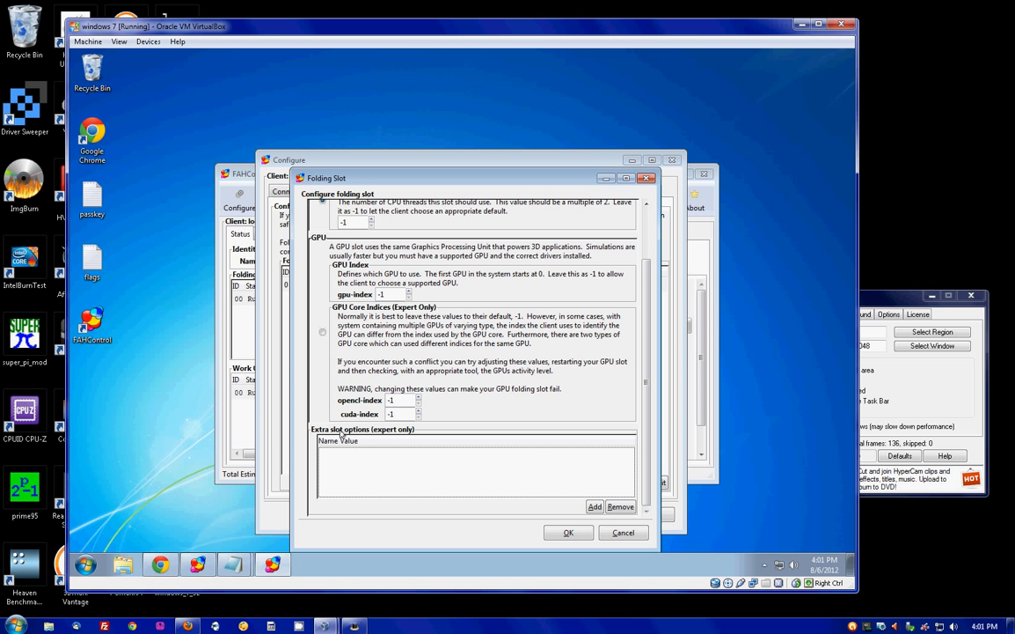
left_click(596, 507)
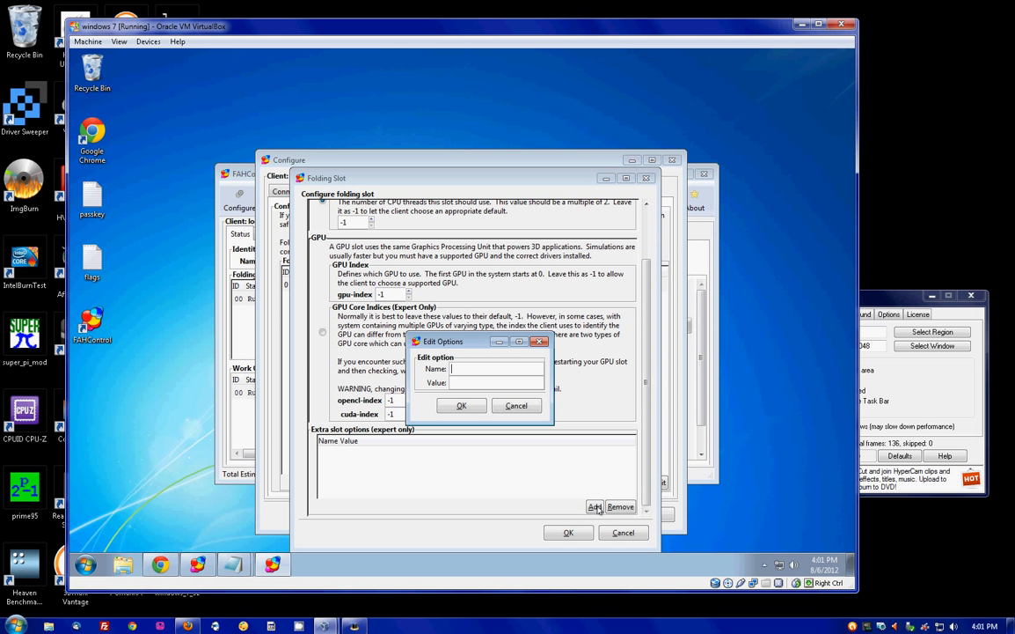
mouse_move(242, 565)
left_click(227, 535)
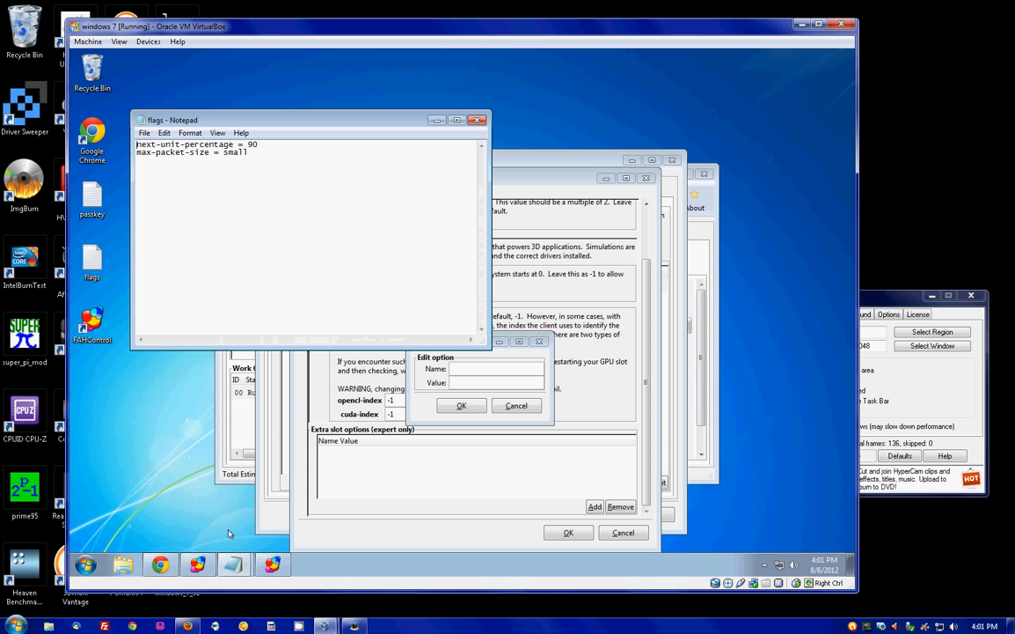
left_click_drag(233, 145, 126, 136)
right_click(150, 142)
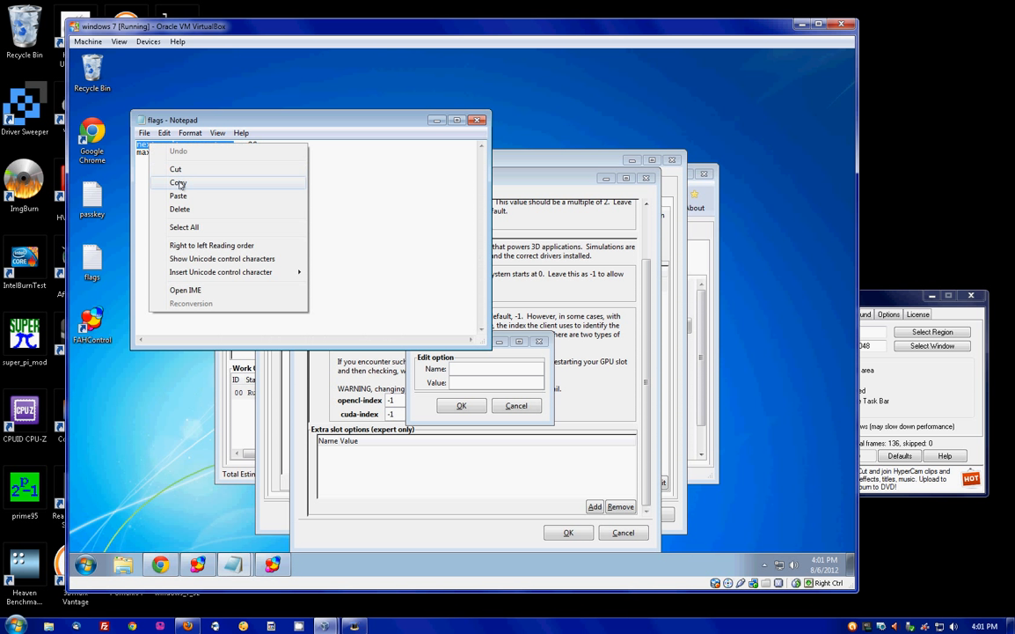
left_click(176, 181)
right_click(461, 370)
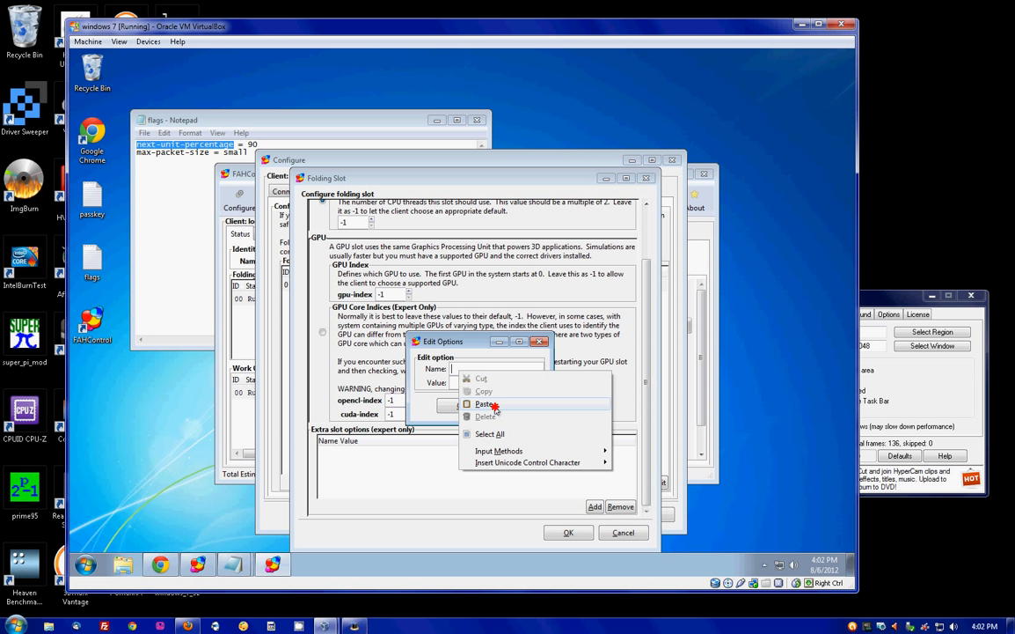
left_click(486, 403)
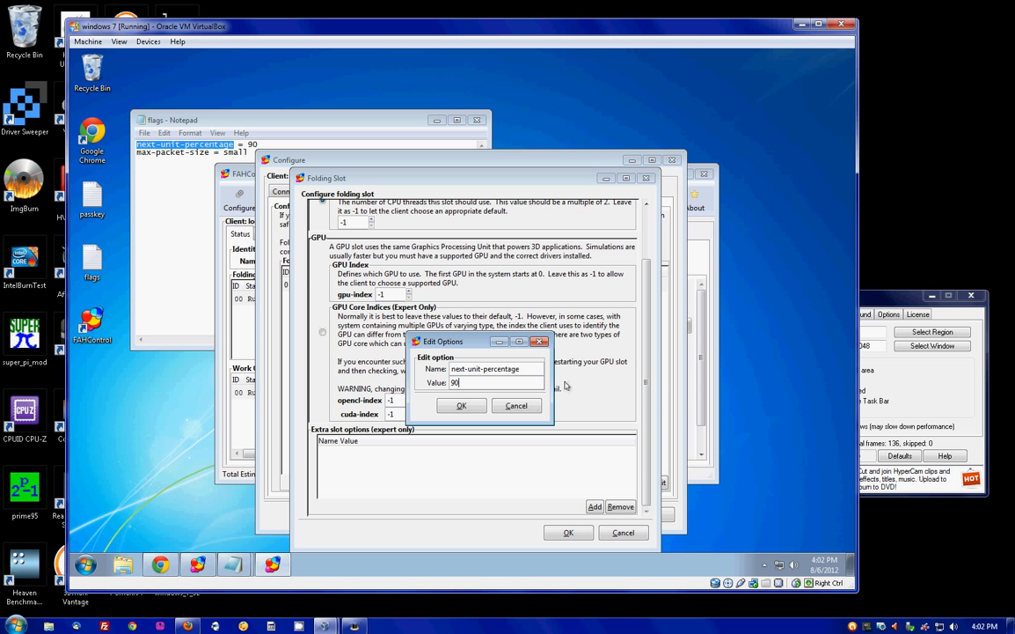
left_click(457, 406)
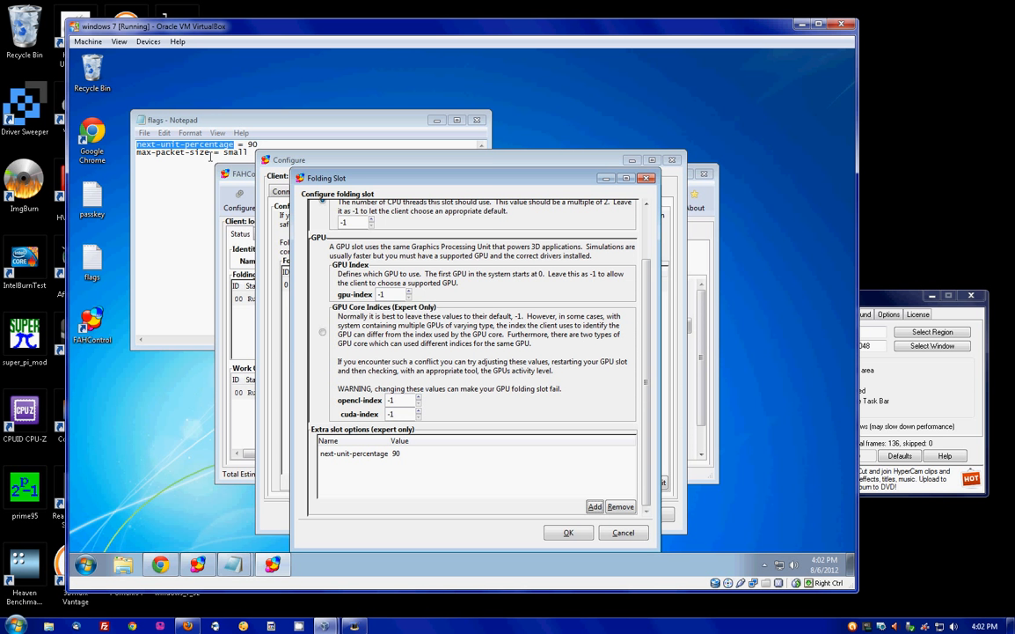
Add the extra slot option max-packet-size with value small, copying its name from the flags file, and save the slot configuration
left_click_drag(210, 152, 124, 153)
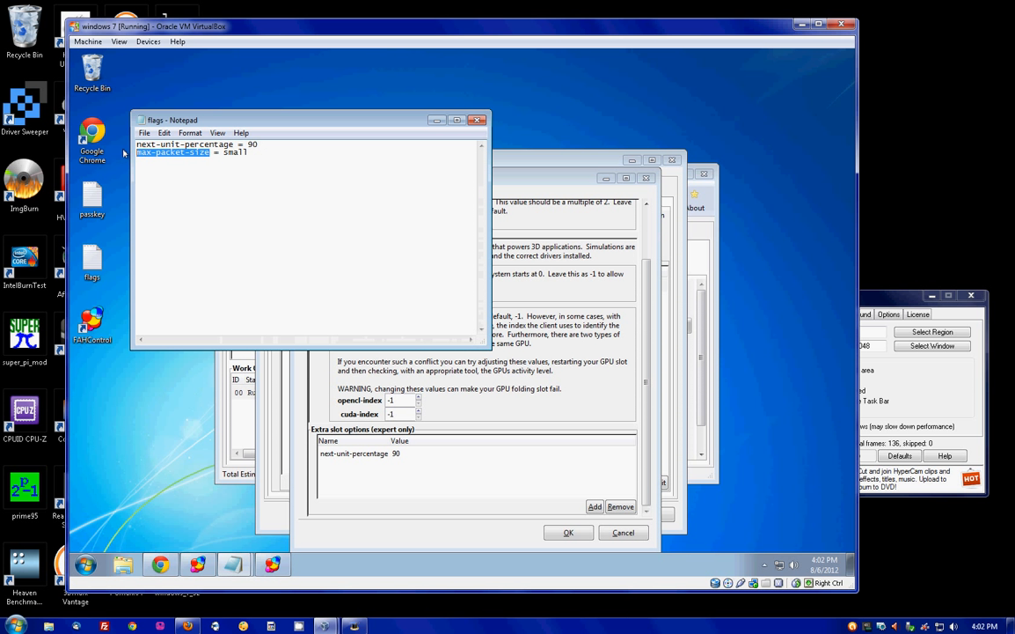
right_click(145, 156)
left_click(236, 196)
left_click(508, 493)
left_click(595, 506)
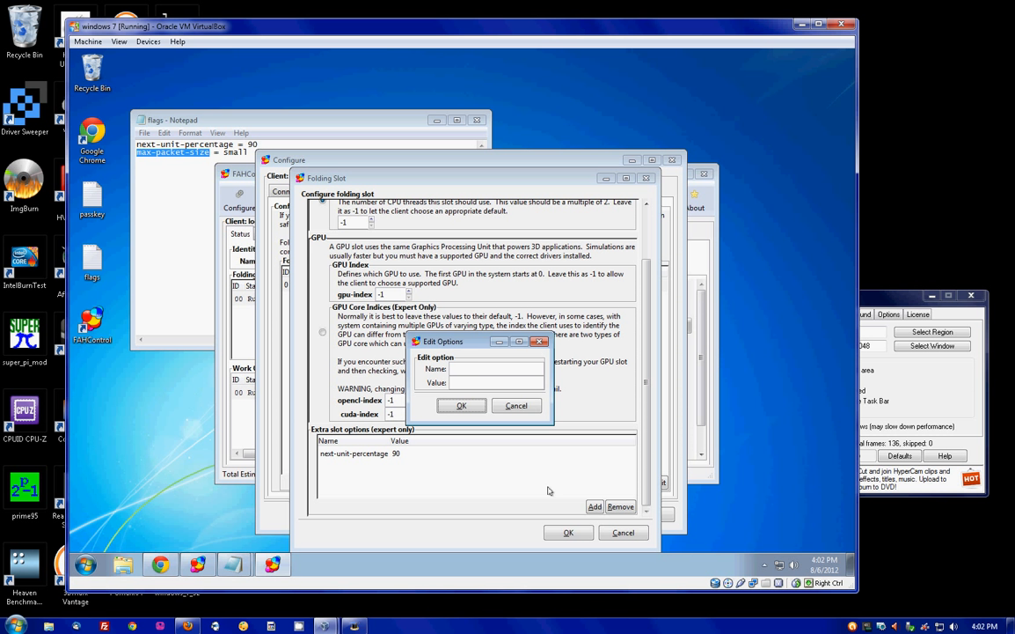
right_click(474, 368)
left_click(498, 430)
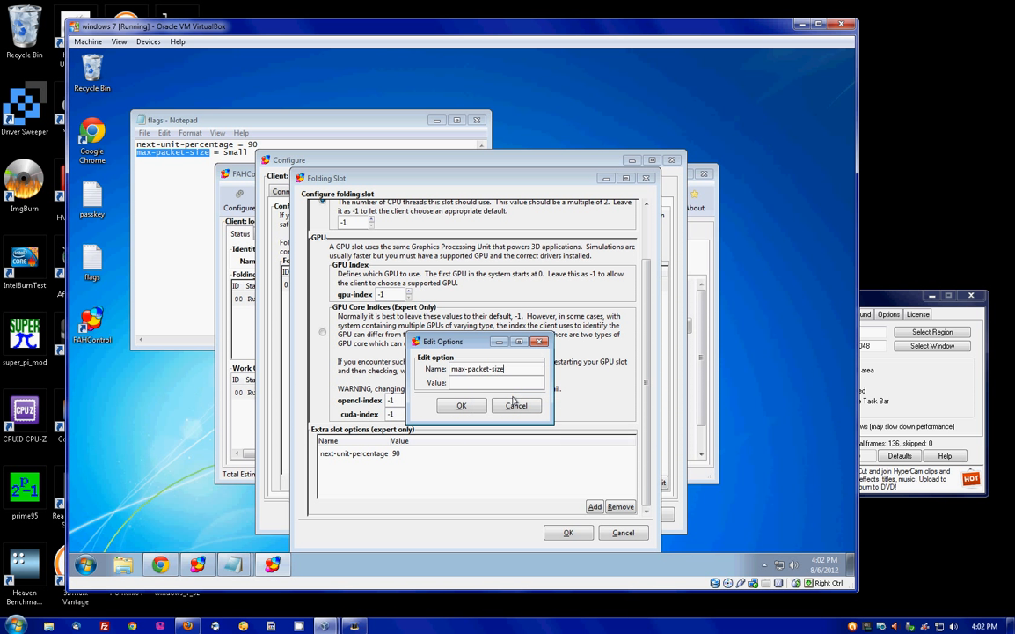
key("Tab")
left_click(464, 405)
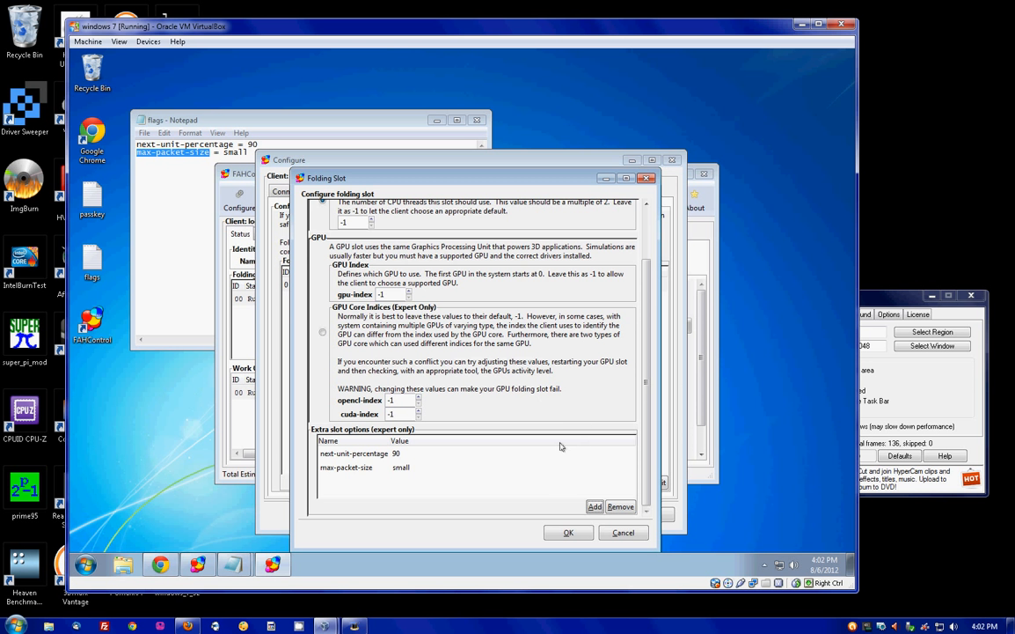
left_click(567, 535)
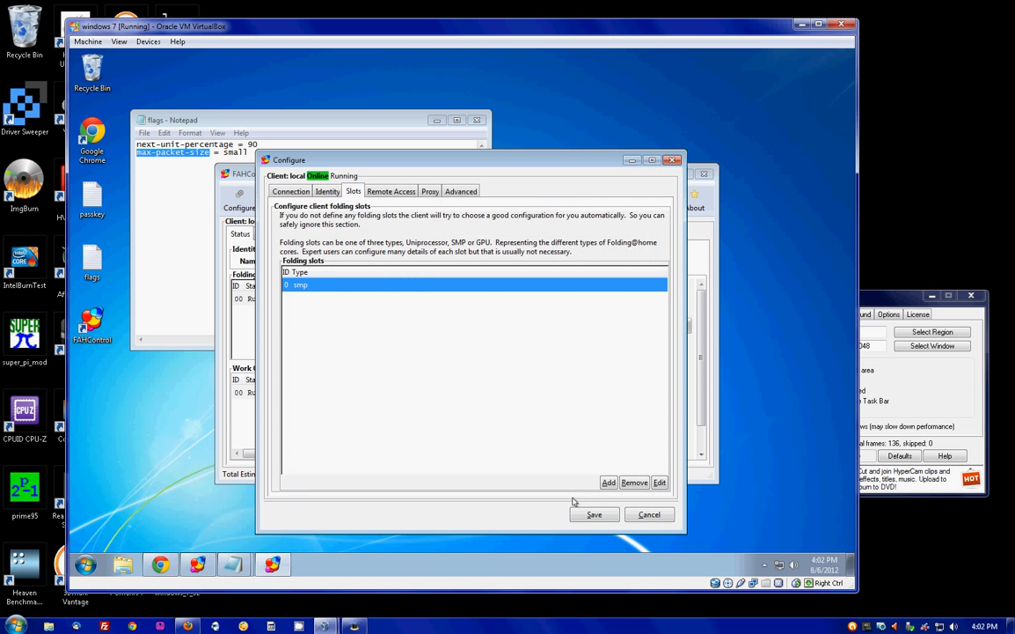
left_click(594, 513)
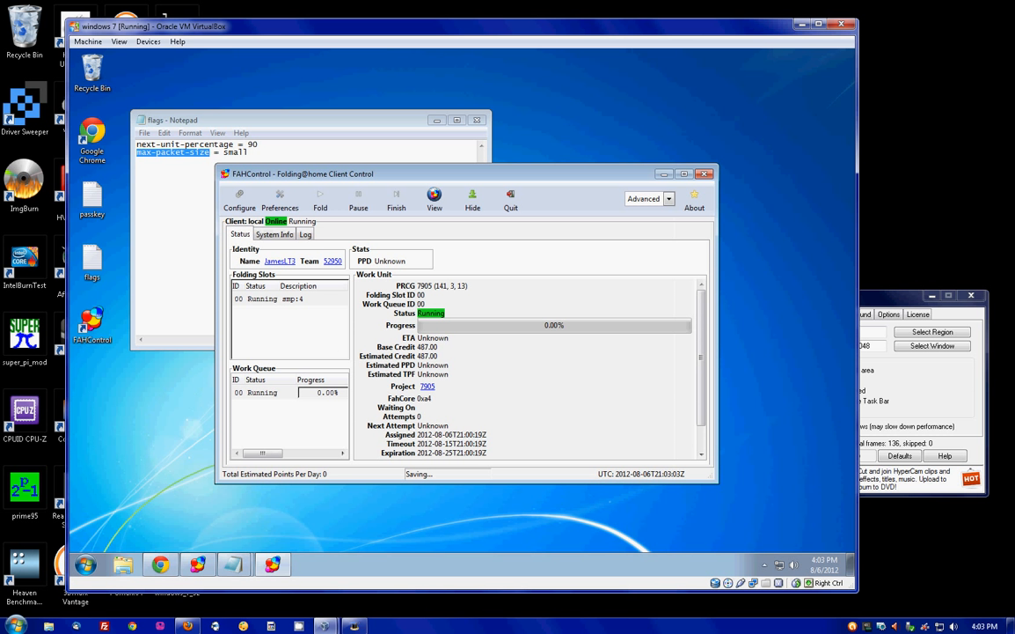
Check the client log for the max-packet-size and next-unit-percentage entries under the SMP slot
left_click(304, 234)
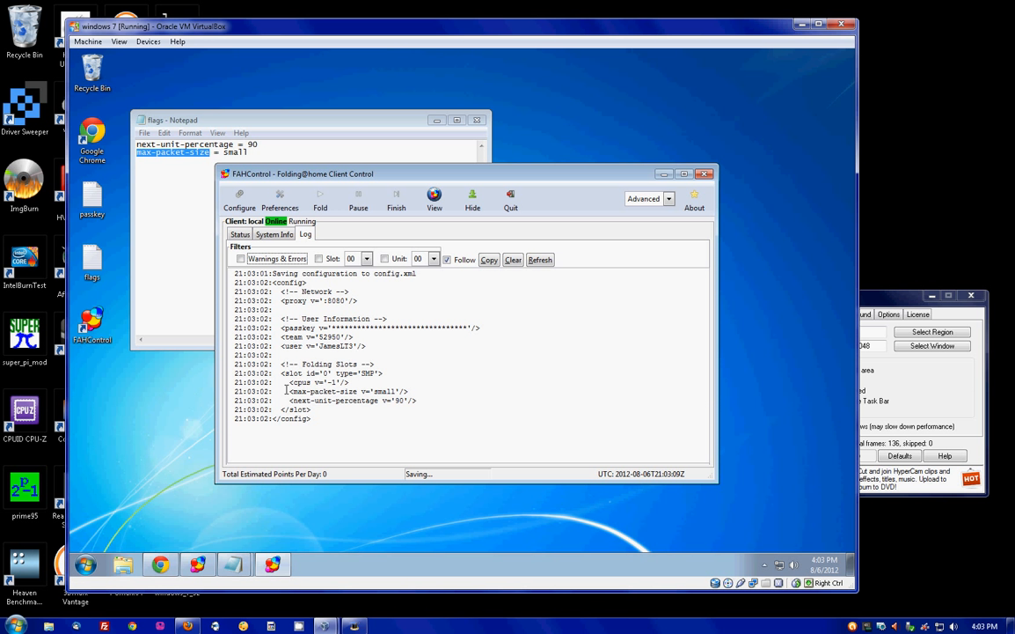
left_click_drag(290, 391, 420, 401)
double_click(420, 401)
triple_click(421, 400)
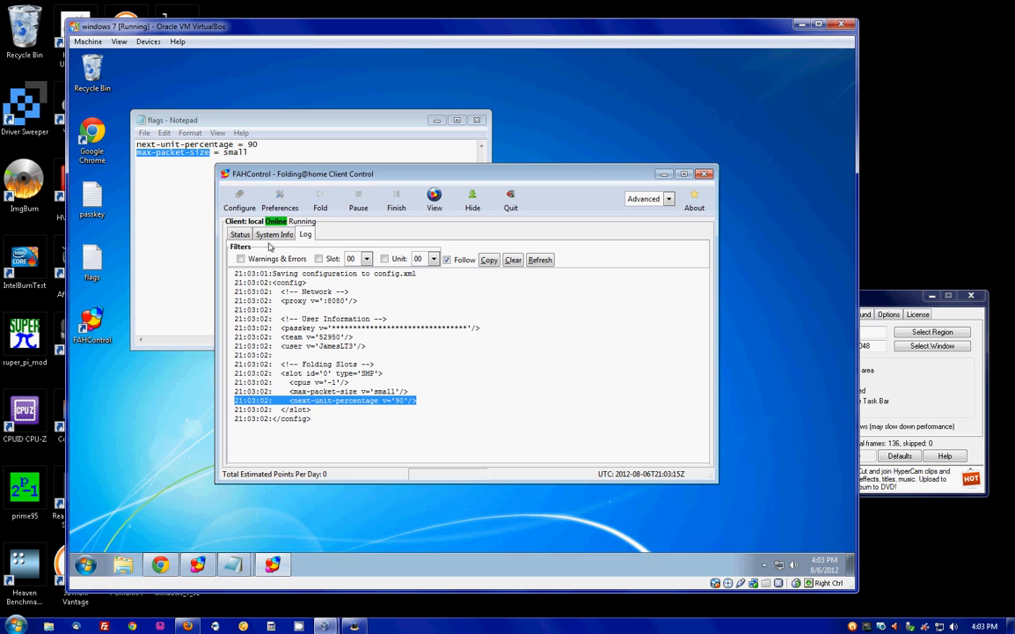
Read the description page of the current work unit's project from the client status, and return to FAHControl
left_click(240, 235)
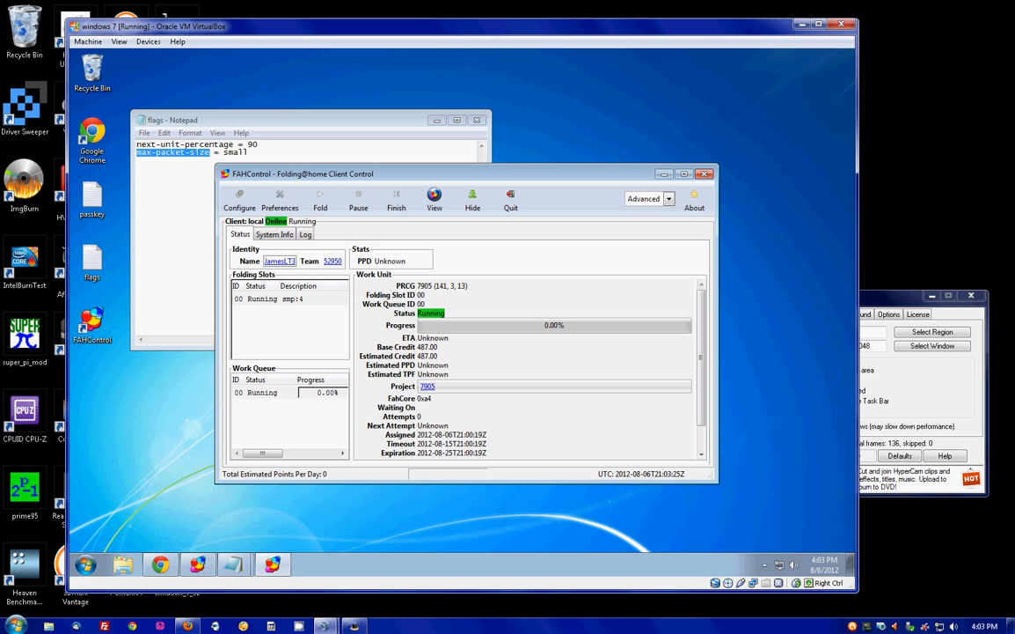
left_click(425, 388)
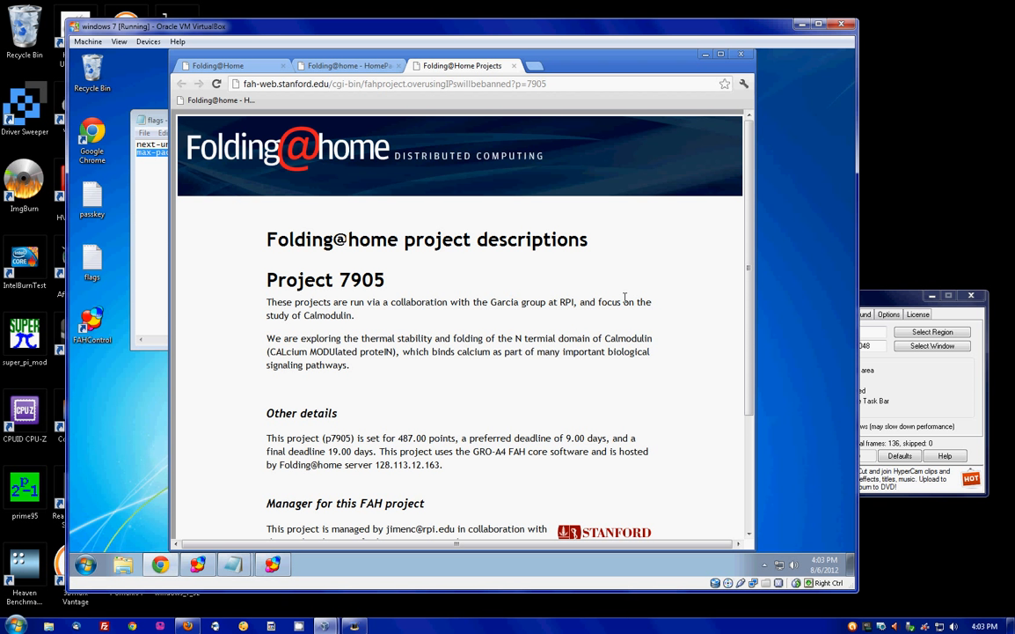
scroll(580, 303, "down", 1)
scroll(581, 303, "down", 1)
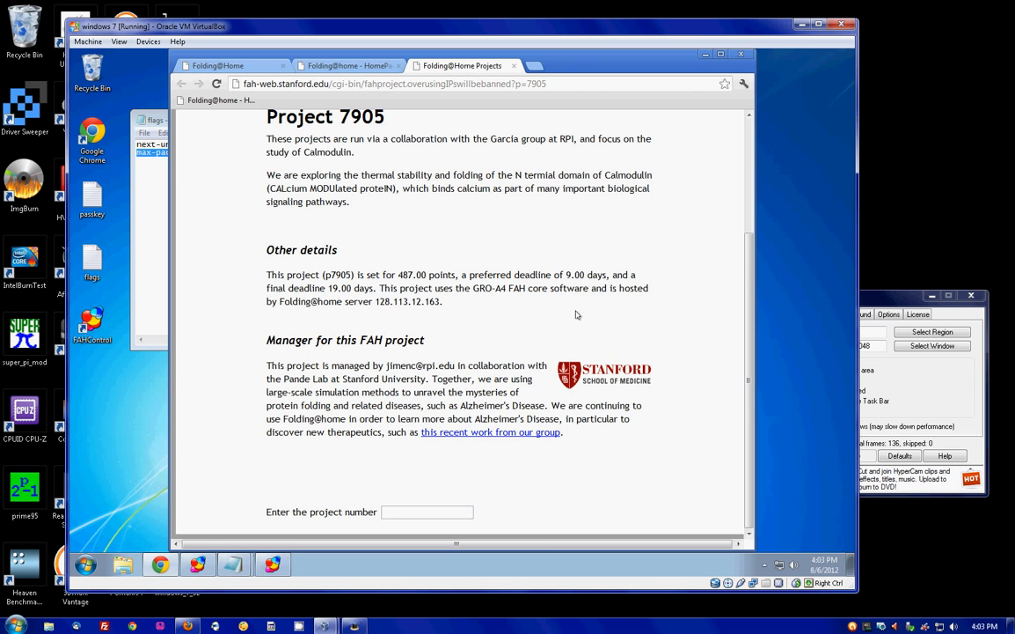
scroll(520, 277, "up", 2)
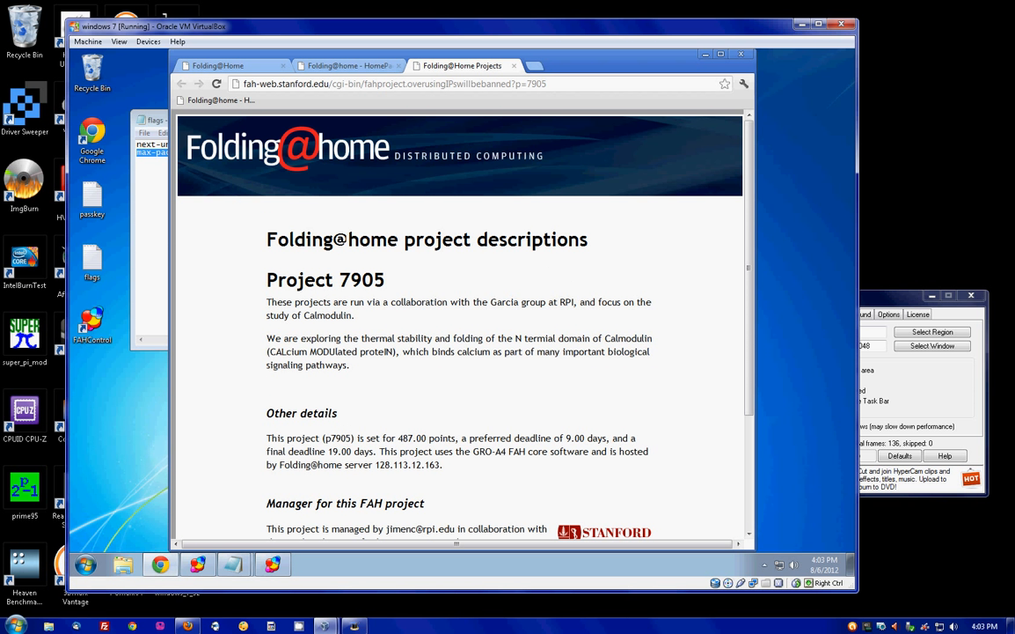
left_click(514, 66)
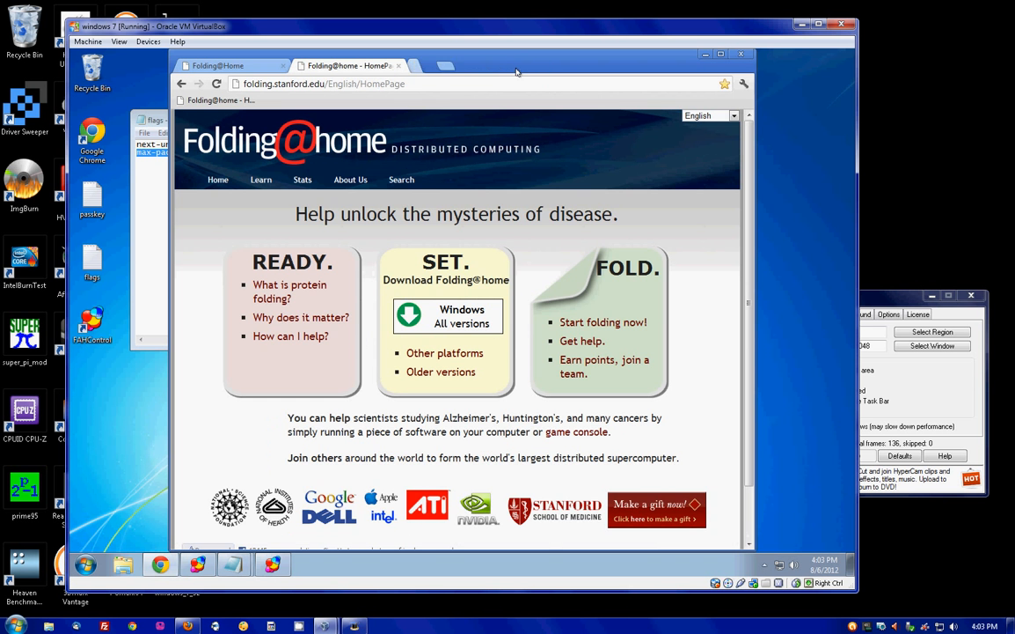
left_click(709, 55)
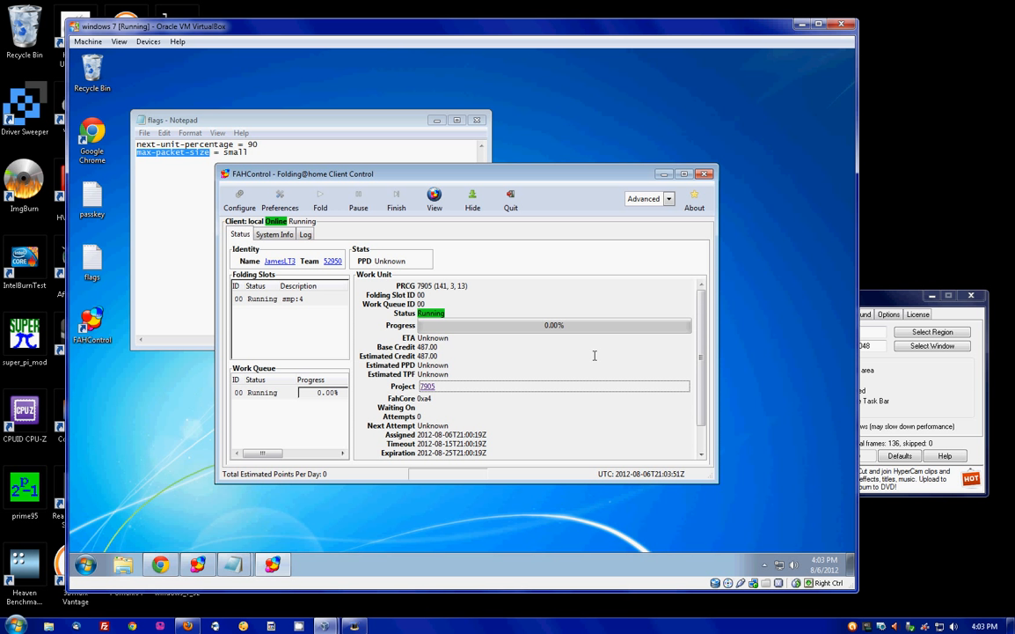
Open the donor's stats page from the client status and look up the contributions of team number 52950
left_click(278, 262)
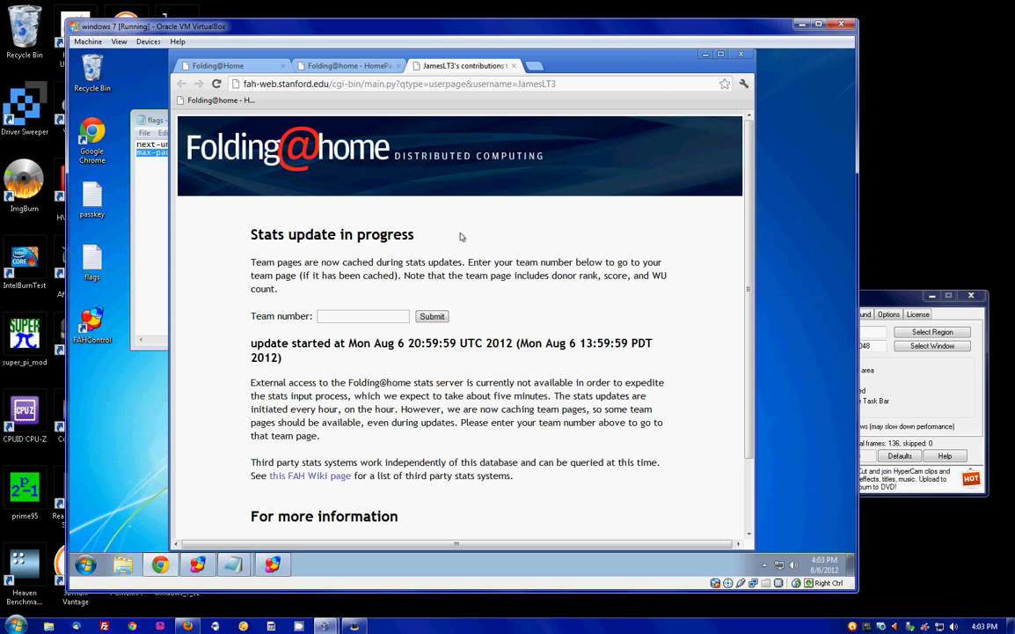
left_click(346, 316)
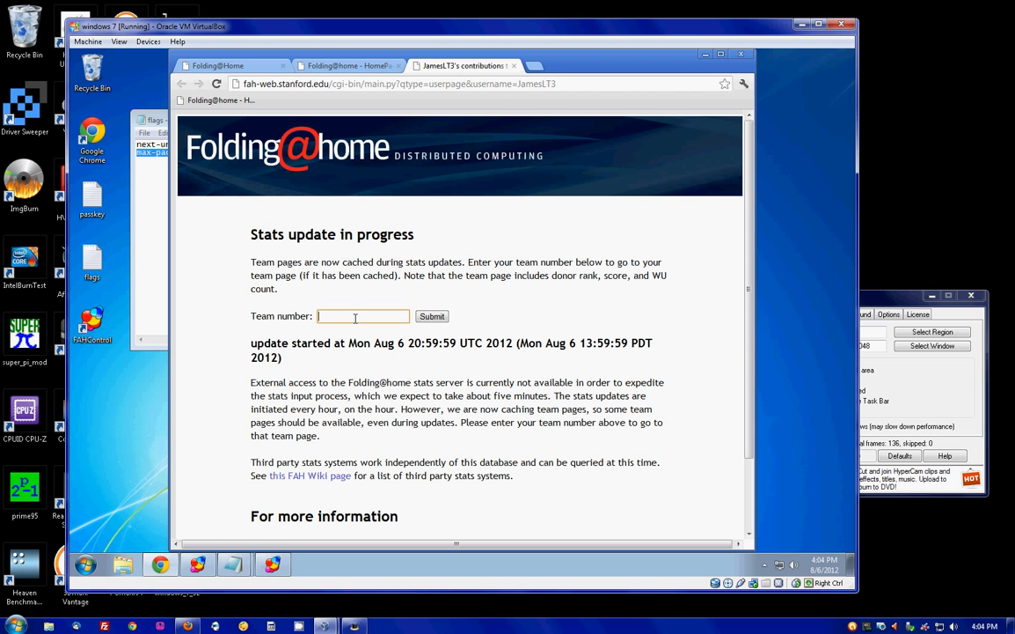
type("52950")
key("Return")
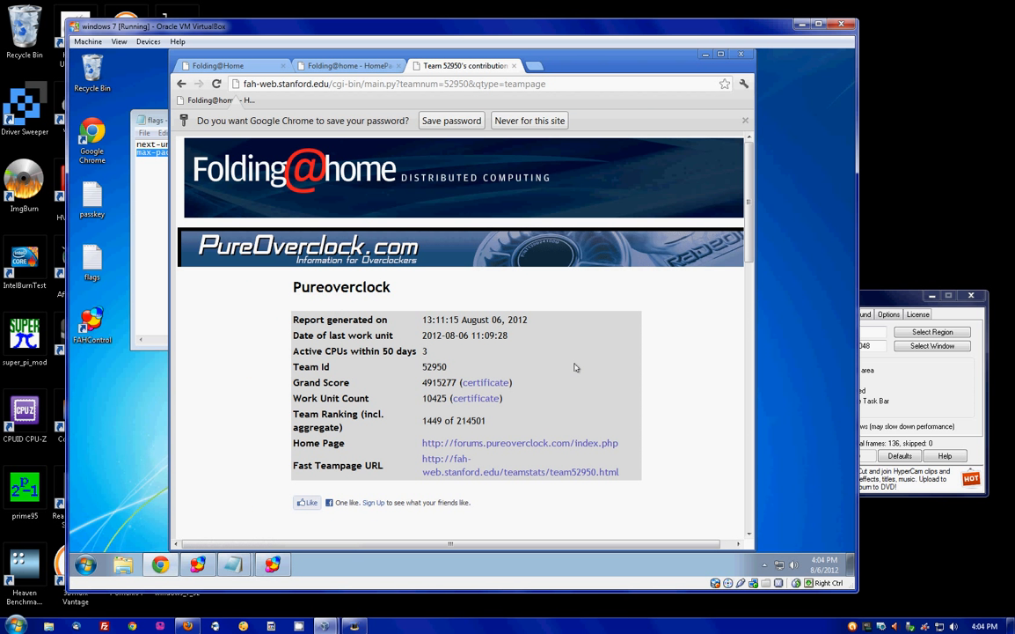
left_click(745, 121)
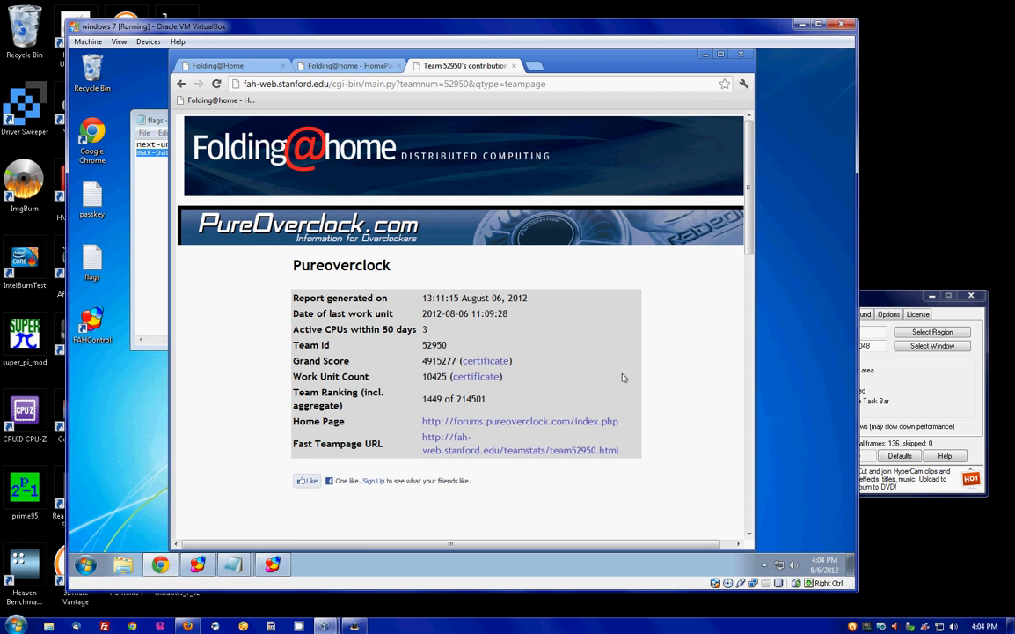
scroll(616, 361, "down", 6)
scroll(617, 362, "down", 5)
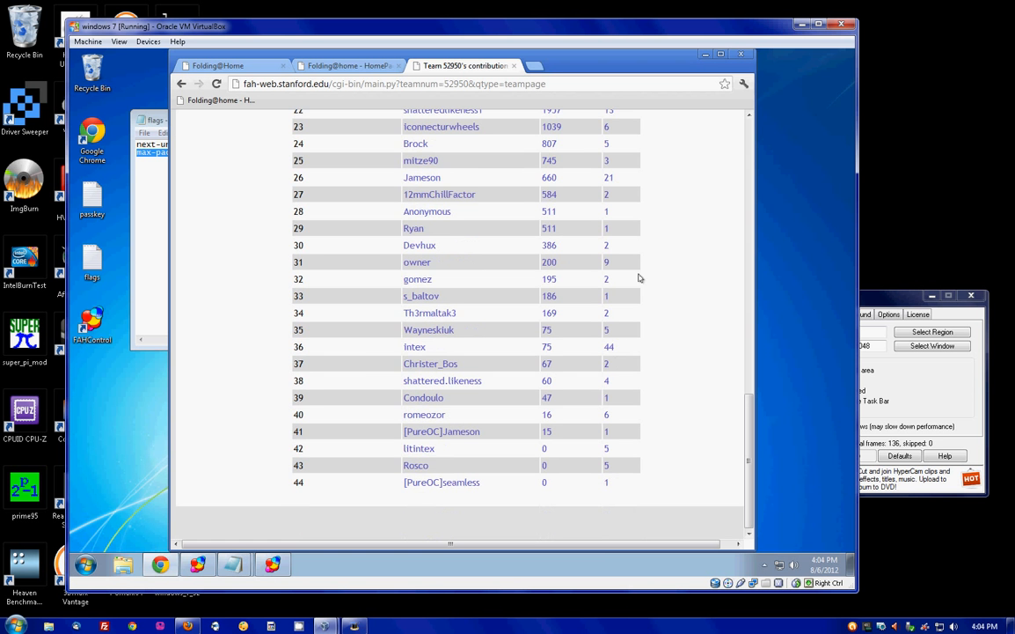
View the team's stats page through the team link in FAHControl, and return to the client
left_click(706, 54)
left_click(340, 263)
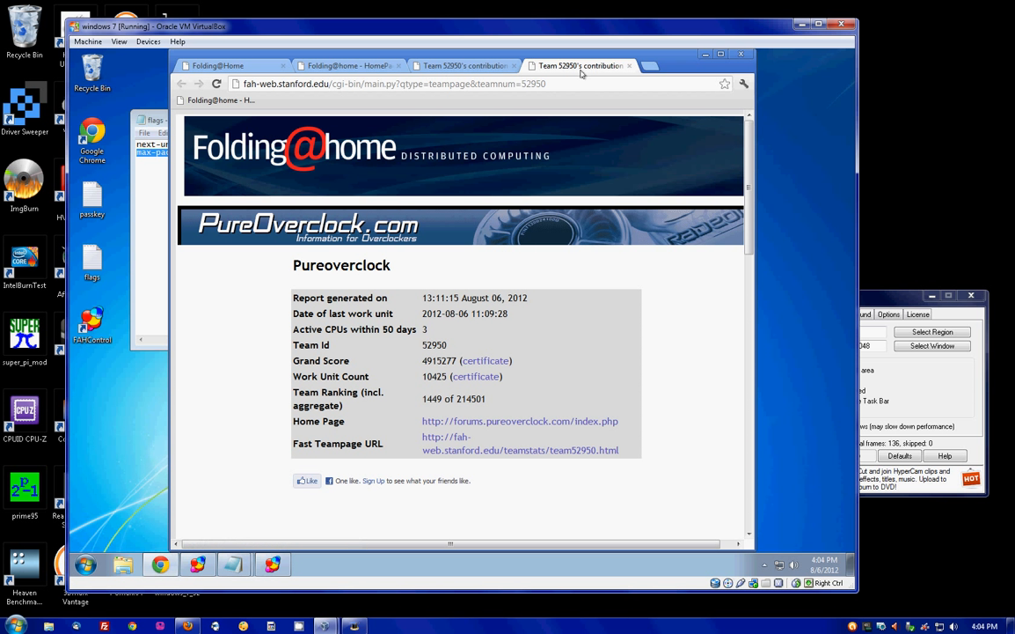
left_click(707, 55)
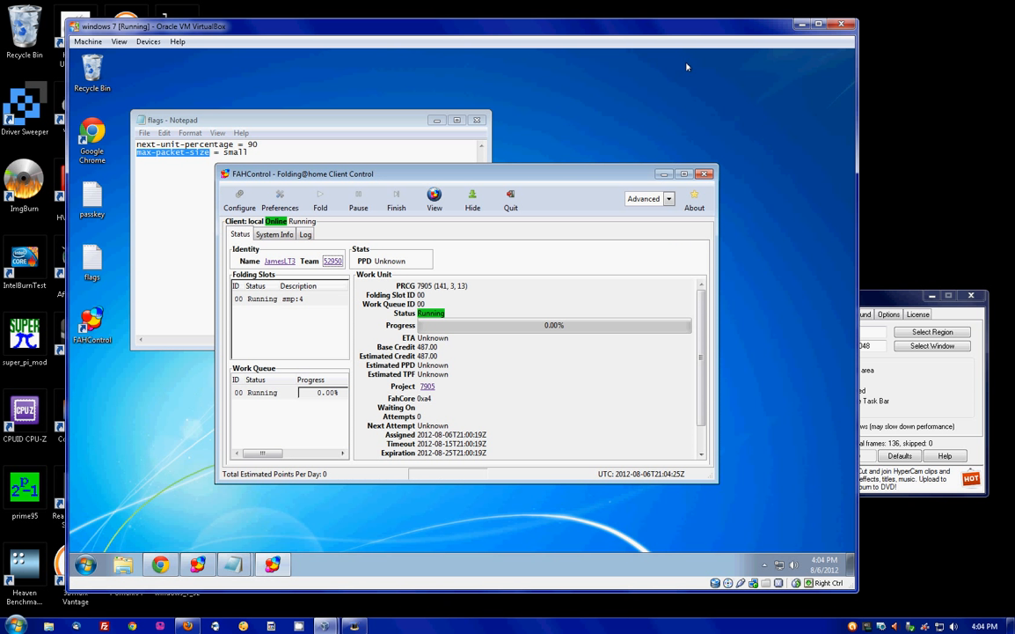
Set the Team Stats link to ExtremeOverclocking in the FAHControl preferences and save them
left_click(277, 206)
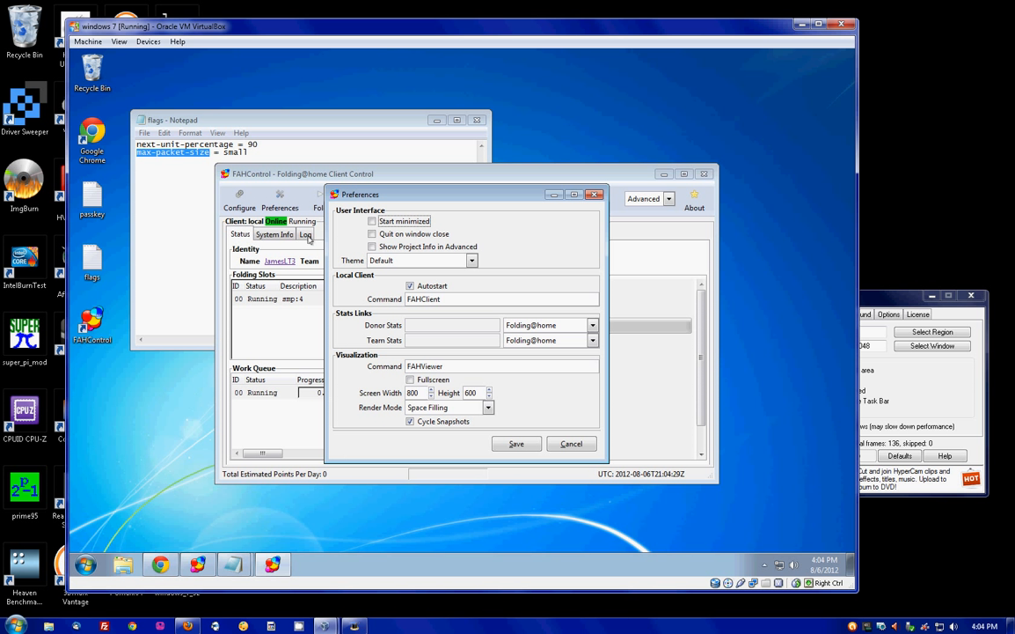
left_click(531, 343)
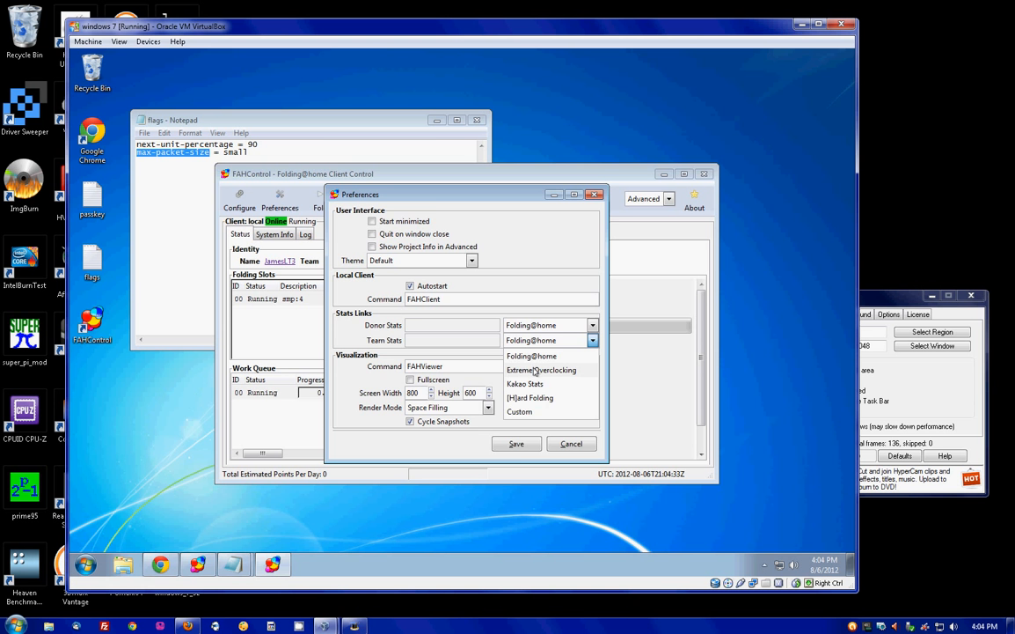
left_click(536, 370)
left_click(517, 443)
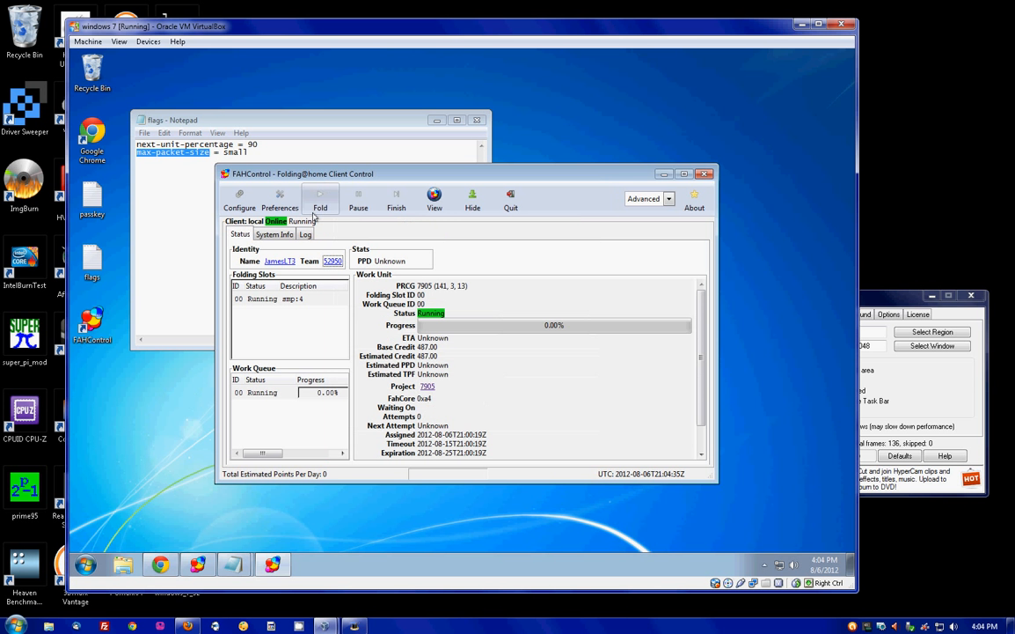
Open the team link to view the ExtremeOverclocking team summary, close that page and return to FAHControl
left_click(332, 260)
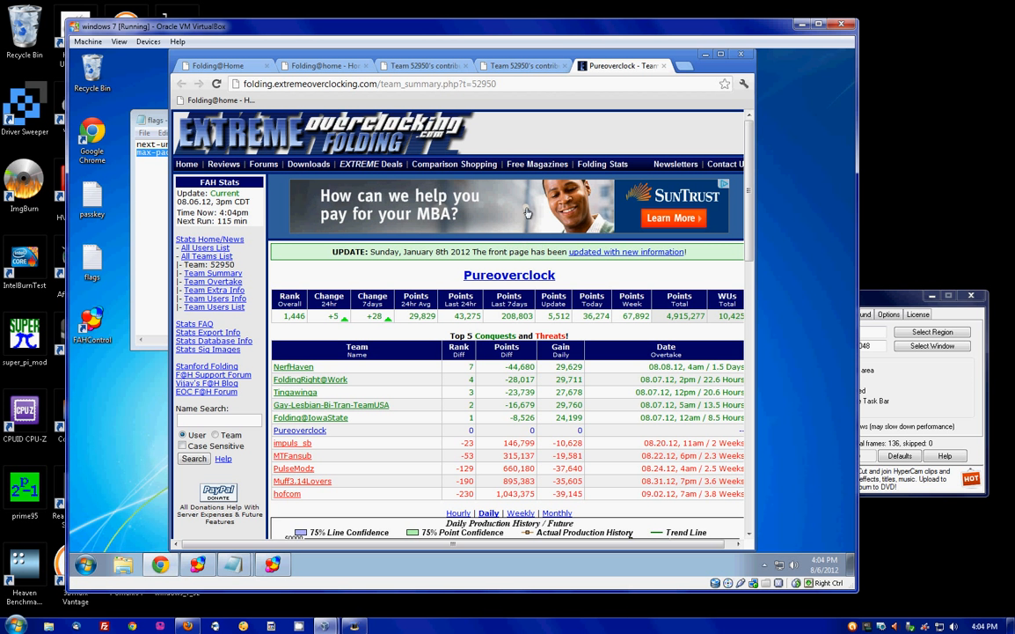
left_click(665, 66)
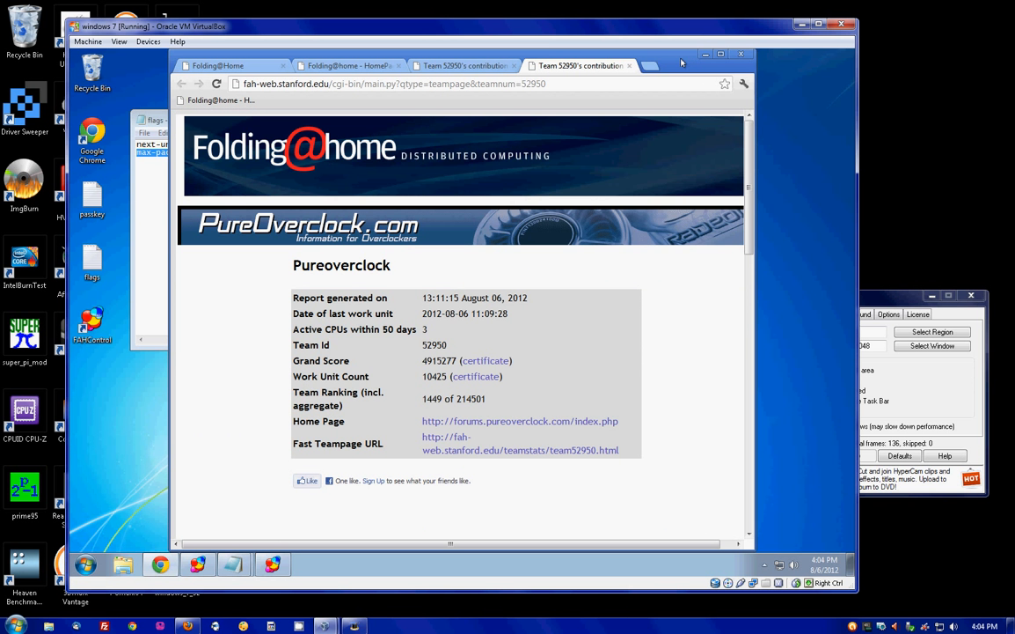
left_click(706, 59)
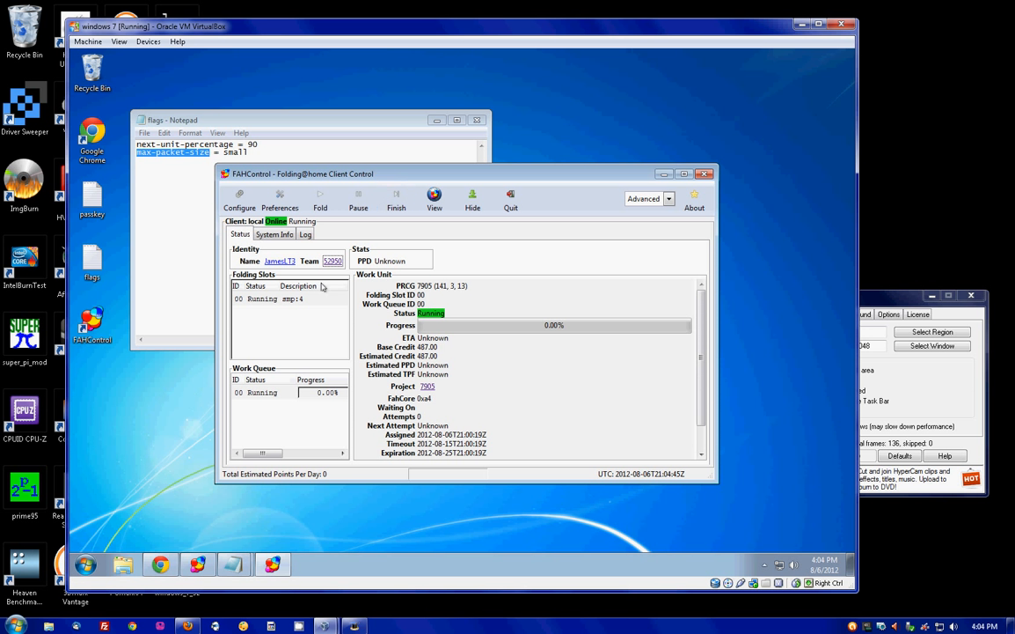
Set the log verbosity to 5 in the local client's advanced configuration, keeping 100% CPU usage and 15-minute checkpoints
left_click(239, 204)
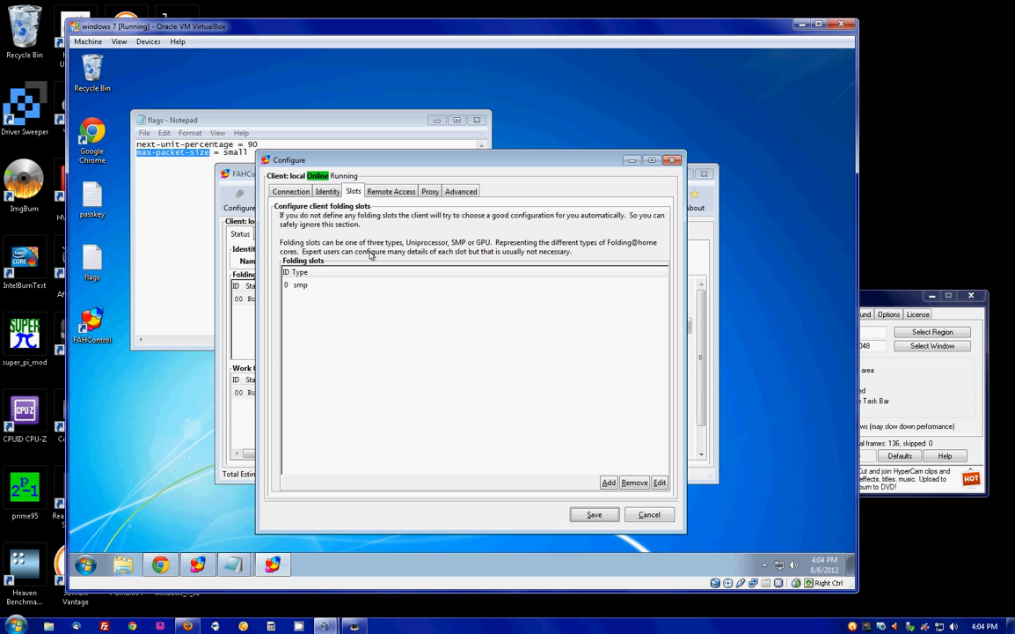
left_click(463, 194)
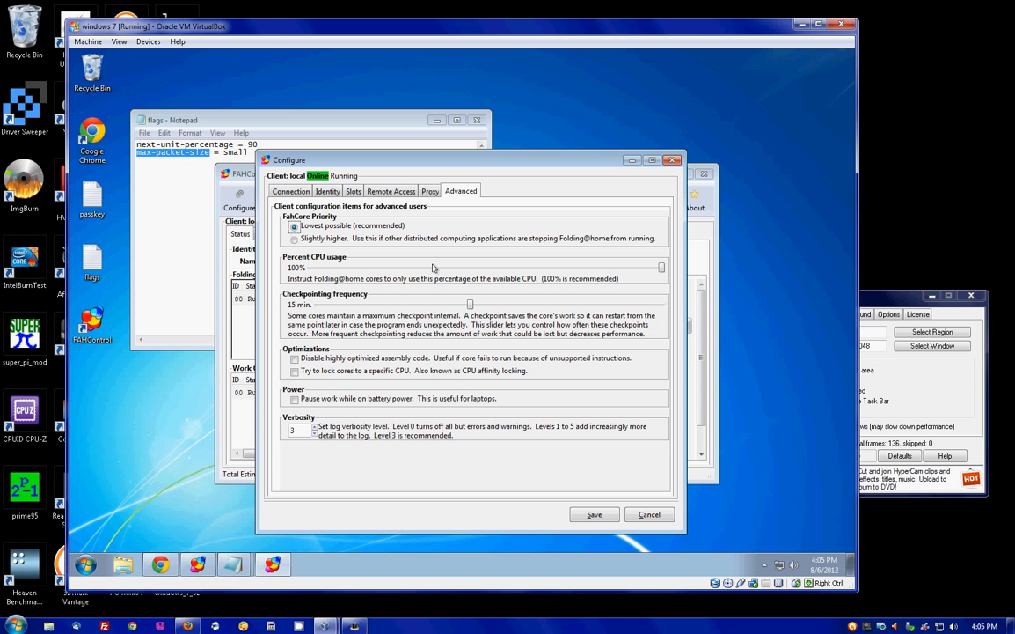
left_click(664, 268)
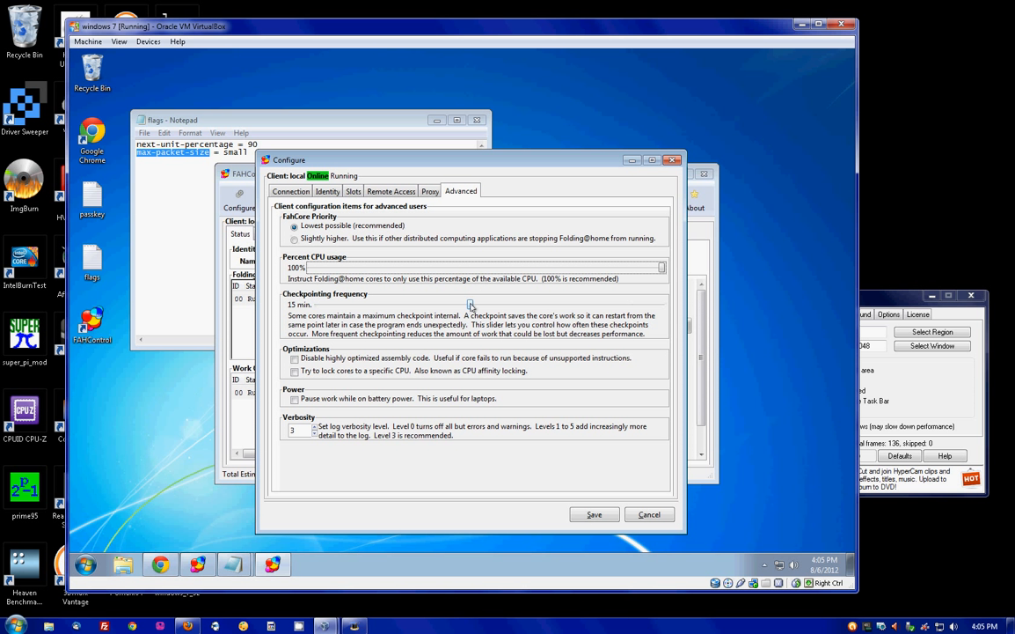
mouse_move(471, 305)
left_mouse_down()
mouse_move(623, 308)
mouse_move(438, 312)
mouse_move(472, 305)
left_mouse_up()
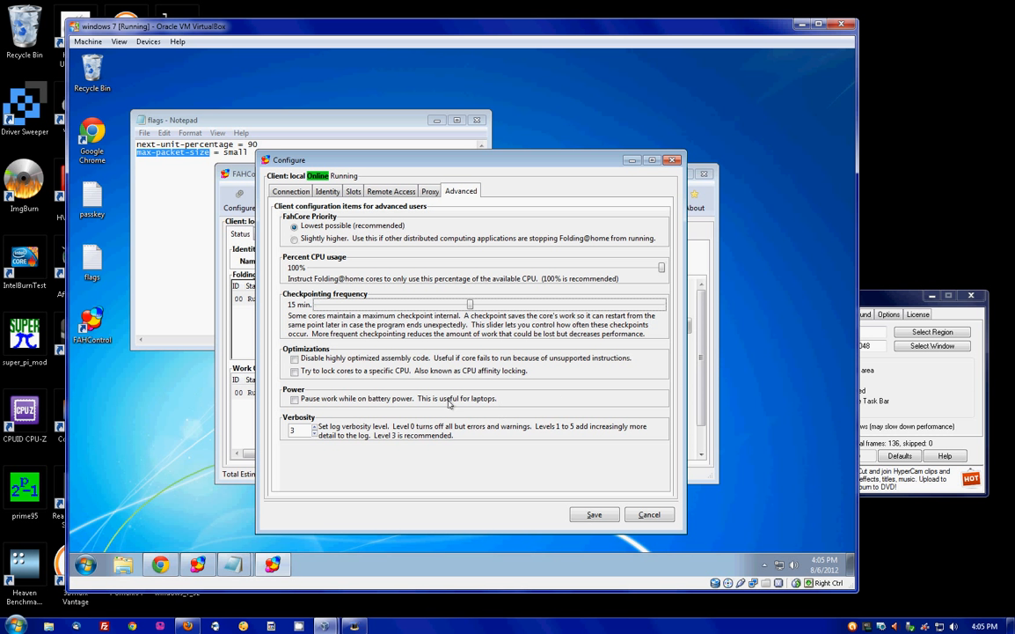
left_click(314, 426)
left_click(314, 426)
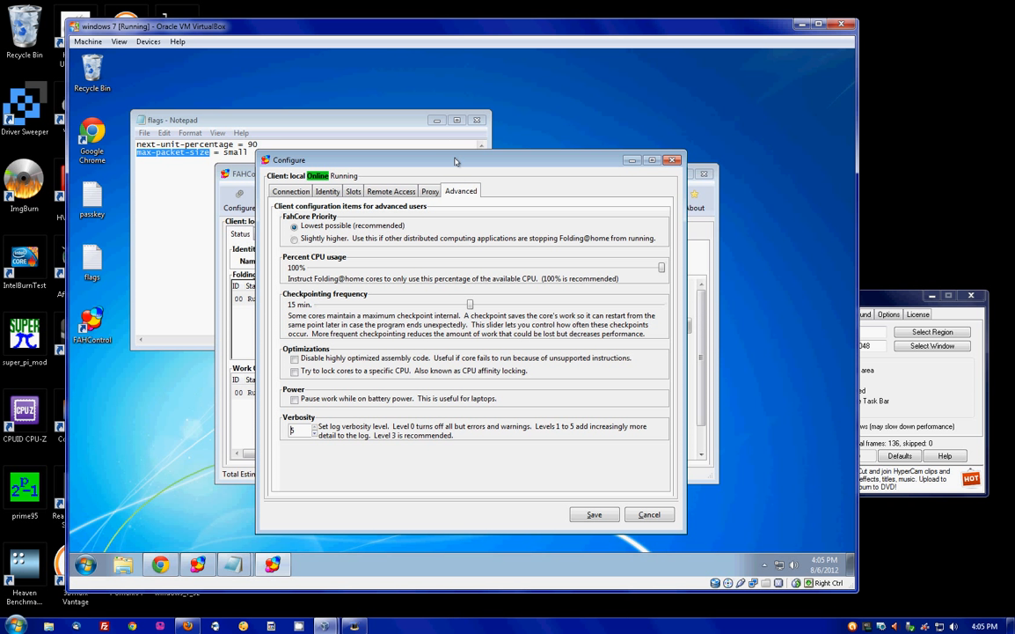
Move the Configure dialog aside to check the running work unit's progress and estimates, move it back and save the configuration
left_click_drag(456, 160, 447, 428)
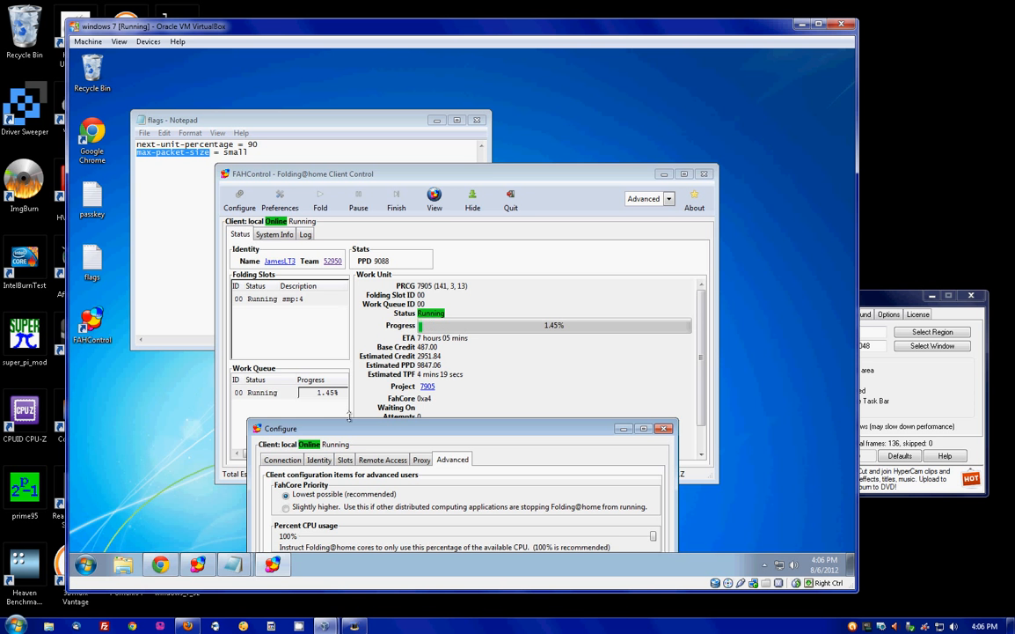
left_click_drag(353, 428, 355, 169)
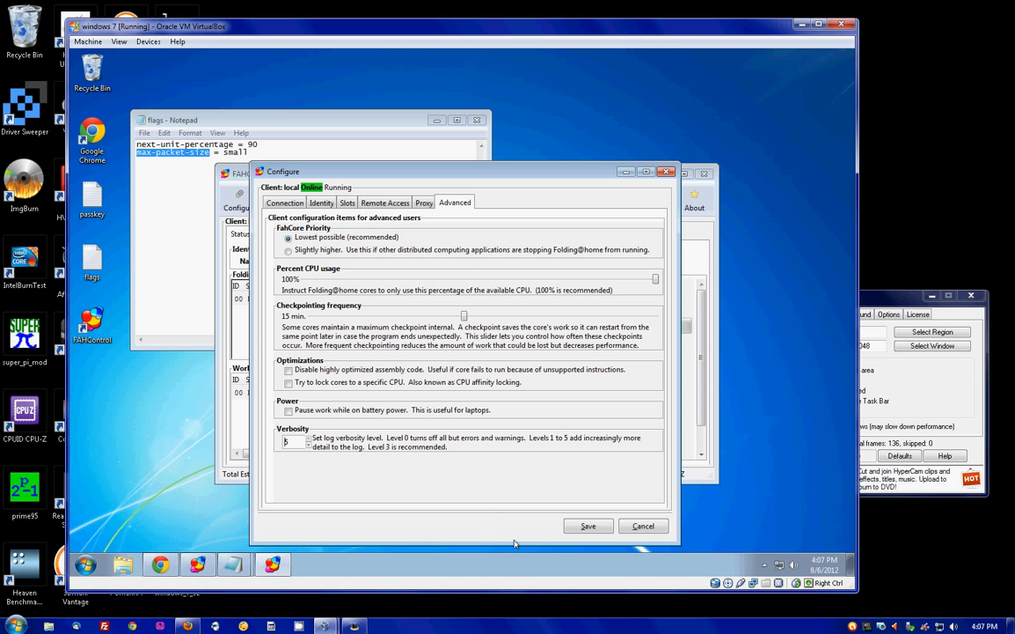
left_click(586, 526)
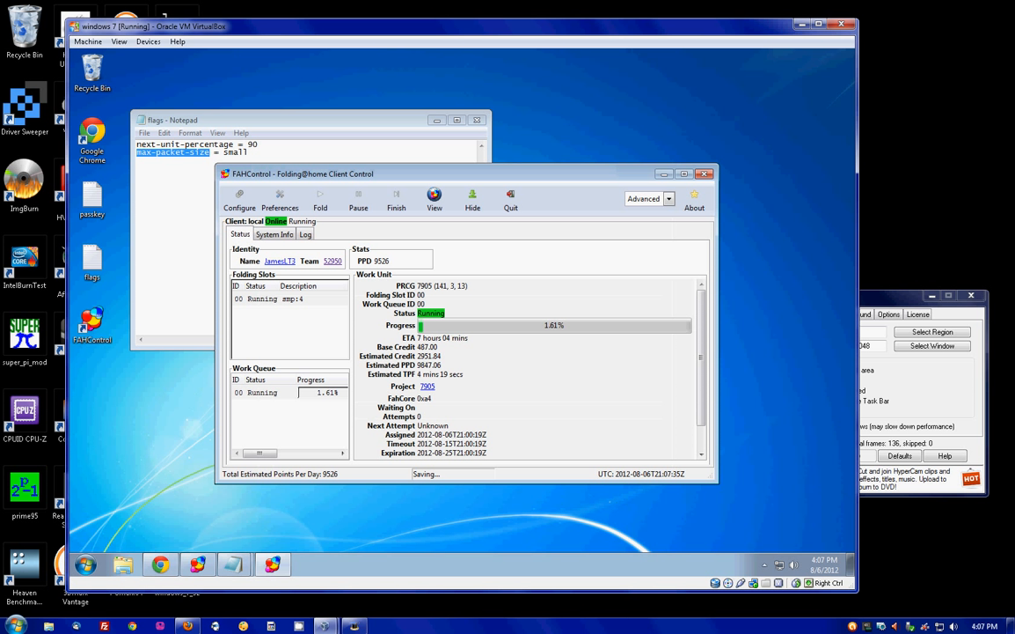
left_click(873, 299)
left_click_drag(873, 299, 693, 263)
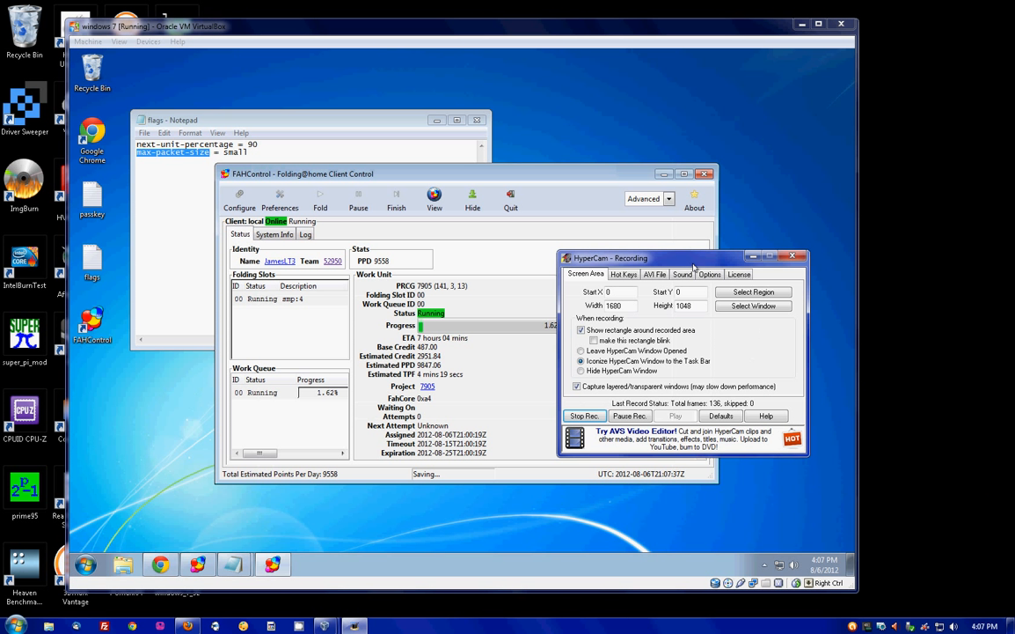